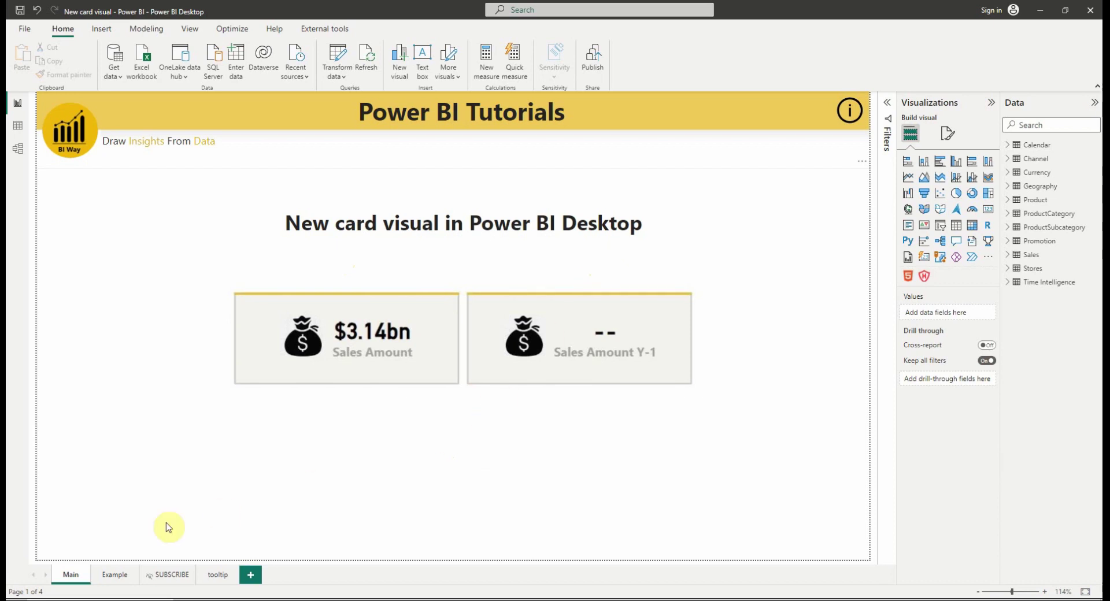
click(115, 575)
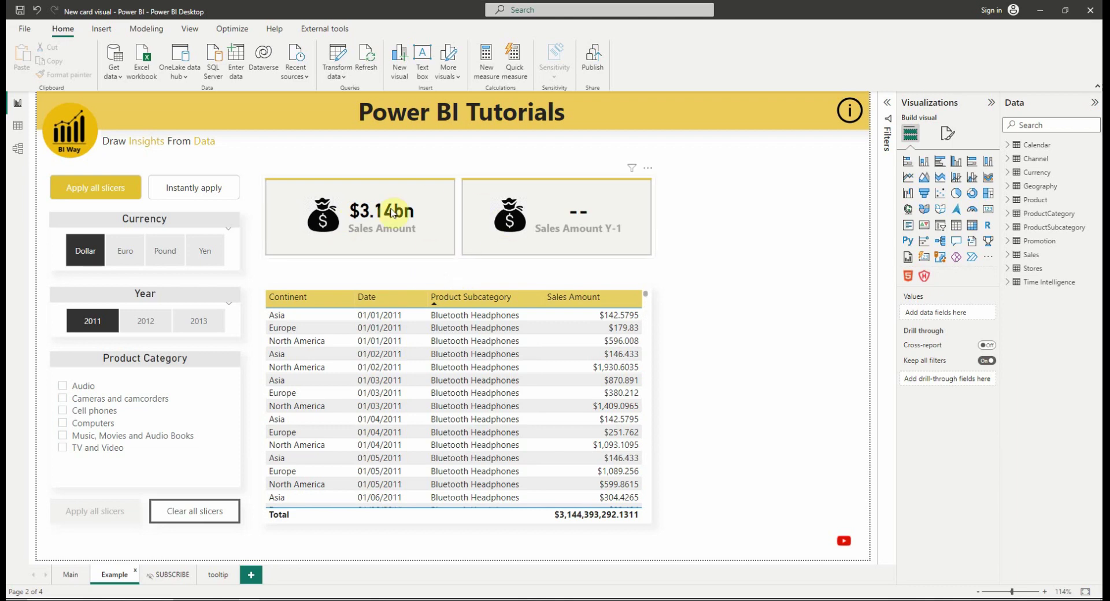
click(460, 189)
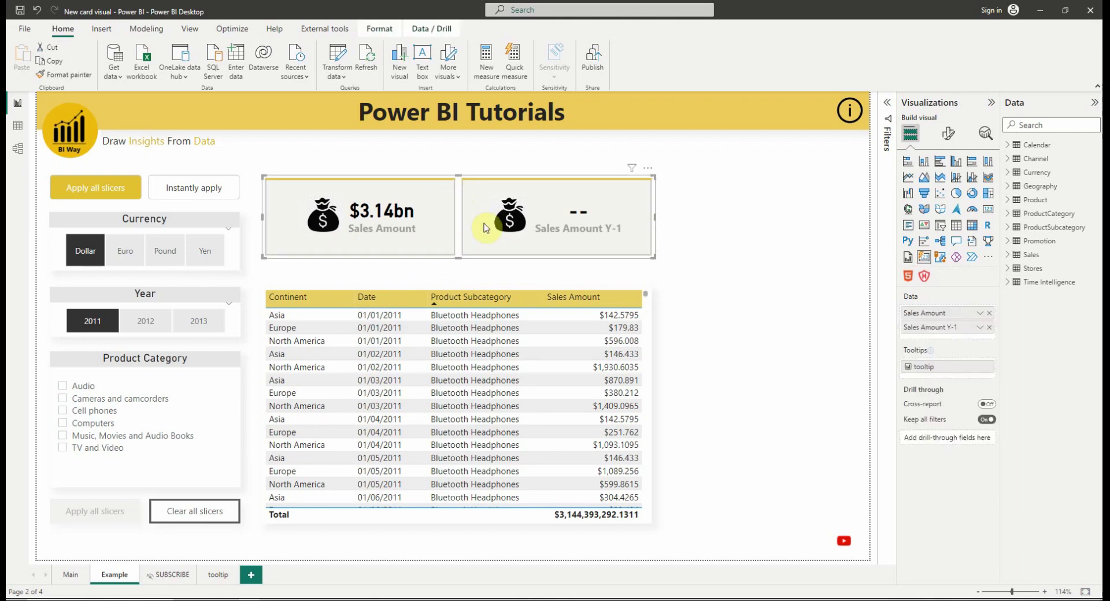
click(455, 274)
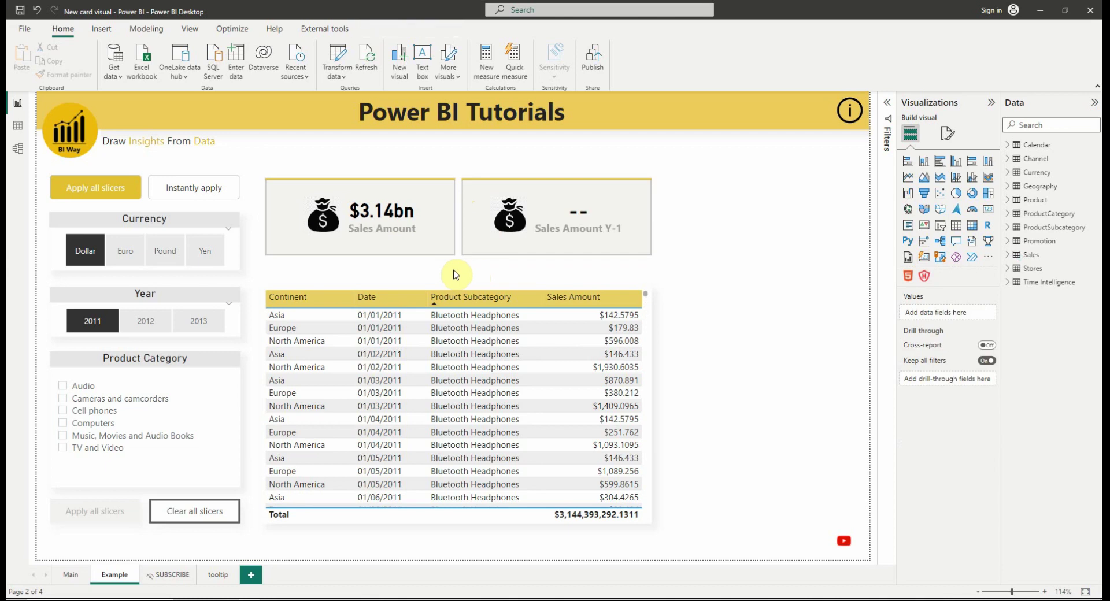
Step: Add an empty Card (new) below the two cards, widen it to span both, and move the sales table lower
click(924, 263)
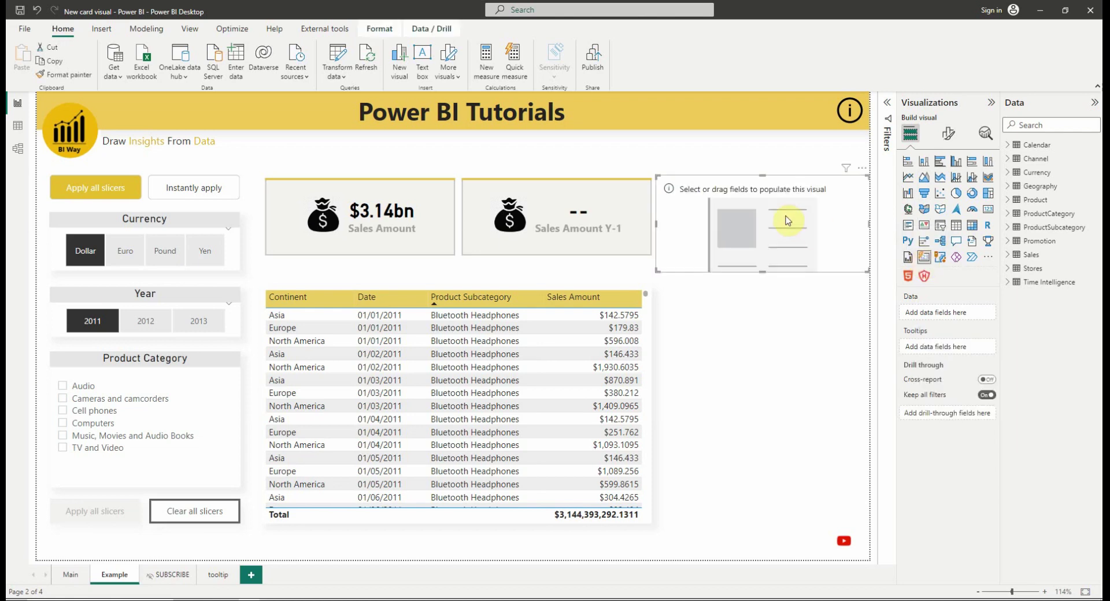
drag(784, 219, 776, 296)
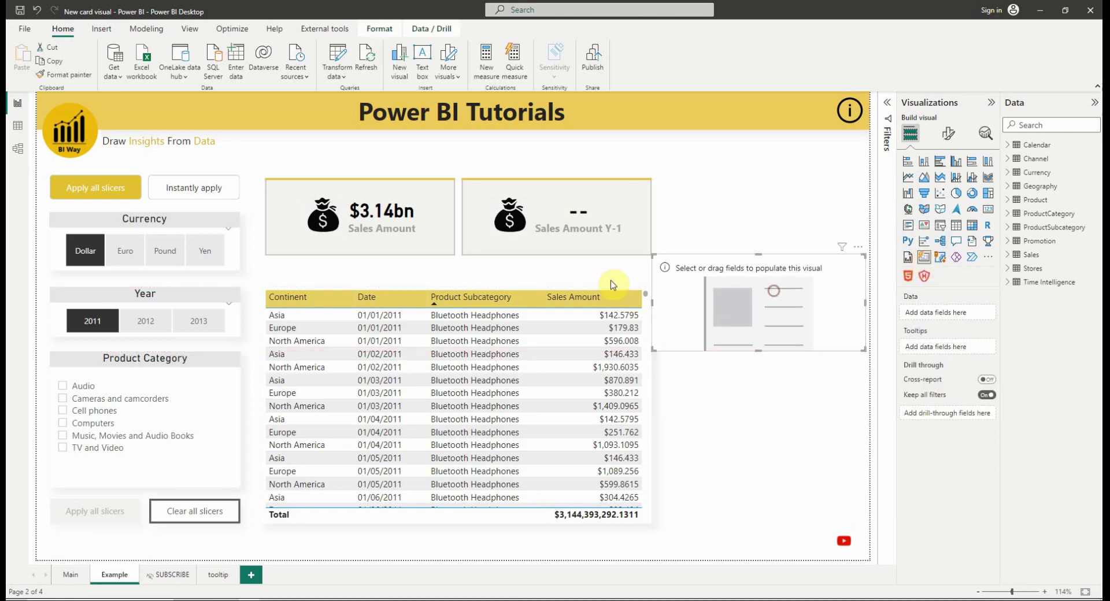
click(646, 312)
drag(455, 288, 454, 384)
click(759, 306)
drag(759, 307, 369, 312)
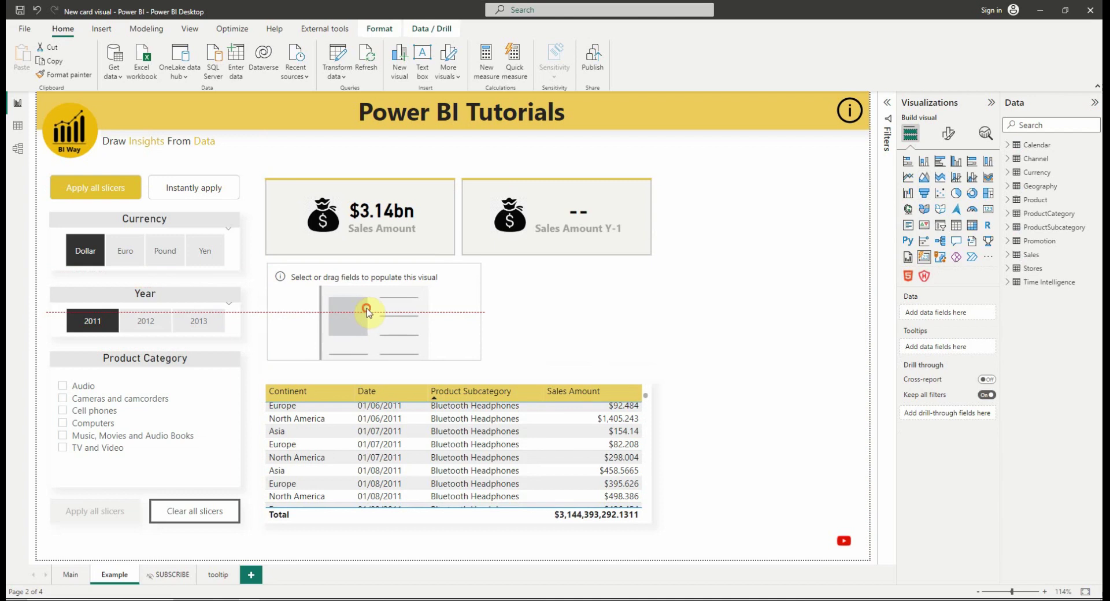
drag(480, 316, 652, 317)
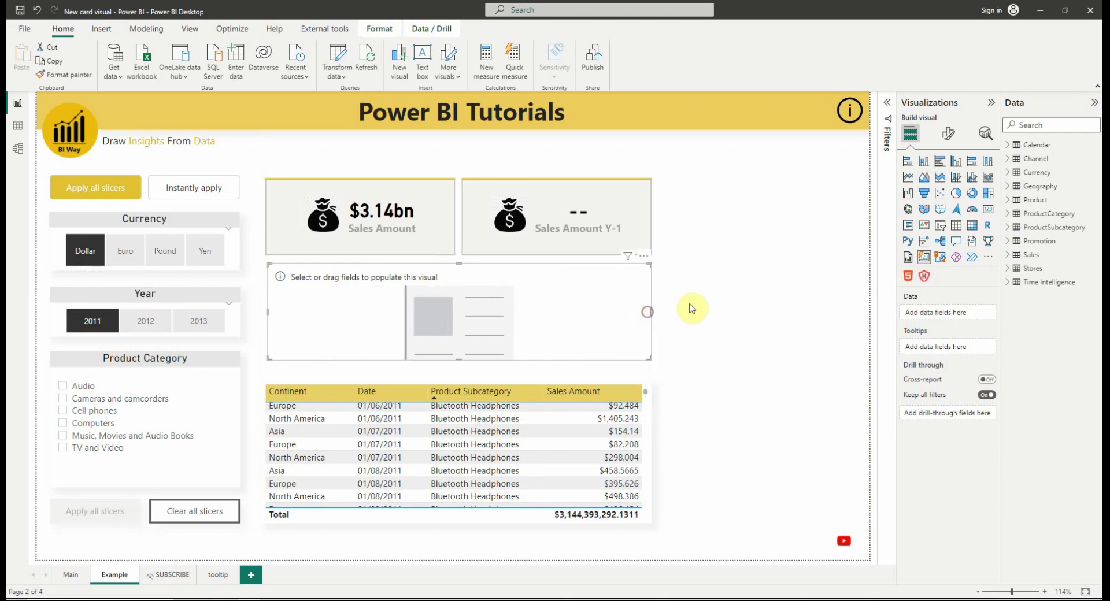
Step: Add Sales Amount and Sales Amount N-1 from the Sales table to the new card, with Sales Amount first
click(1010, 254)
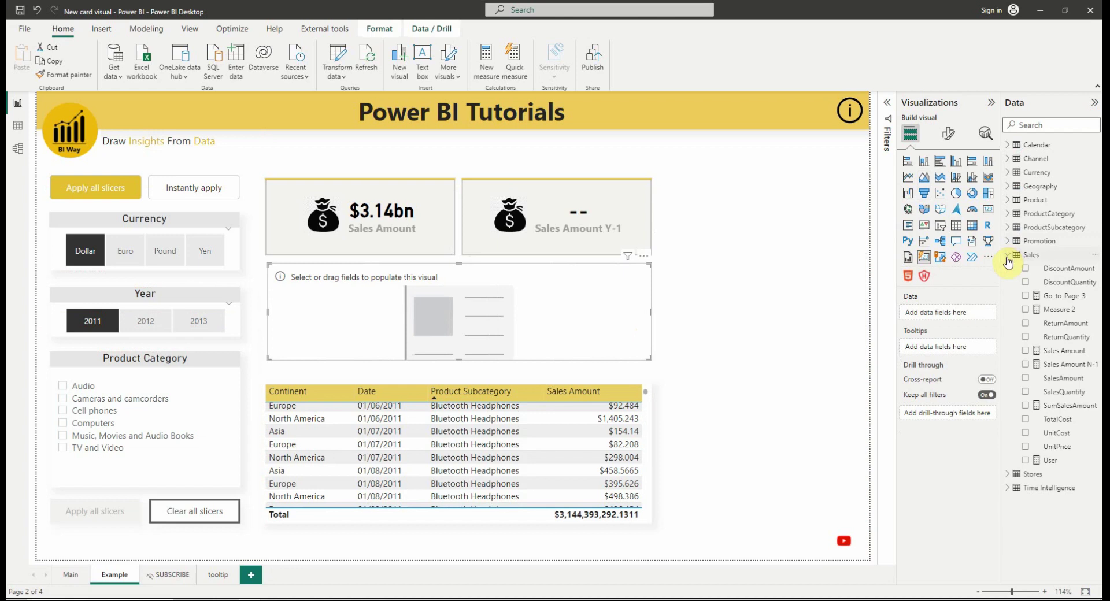
click(1025, 351)
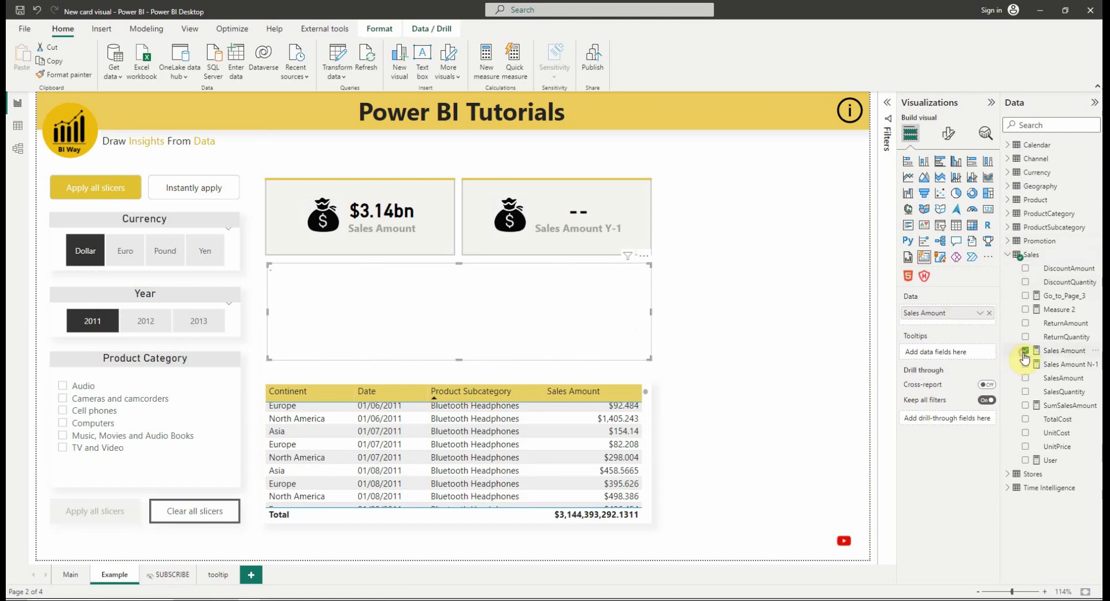
click(1025, 364)
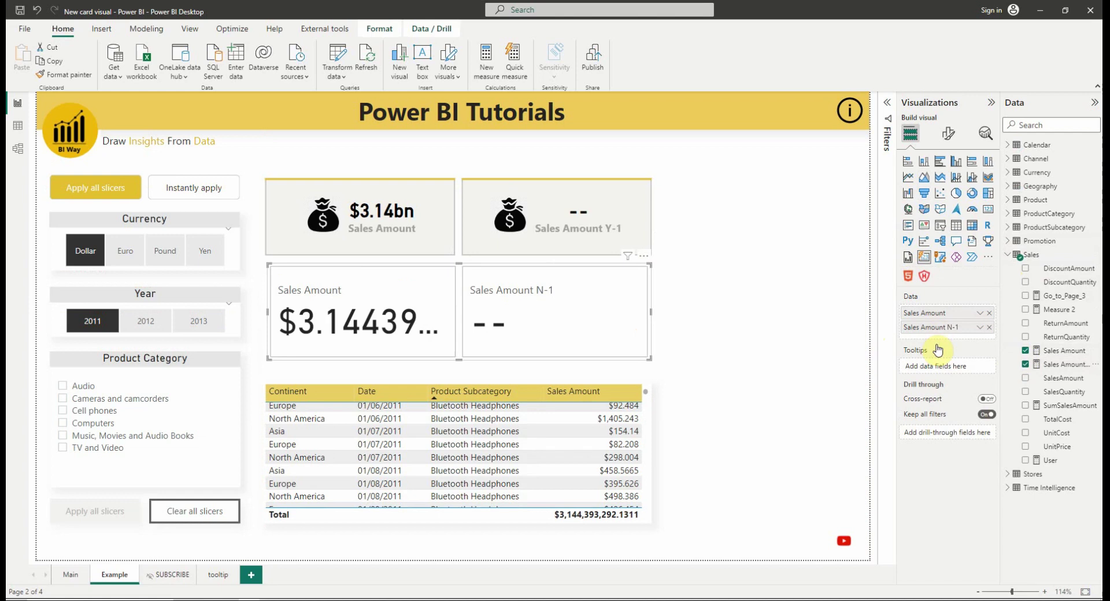
drag(938, 331, 942, 312)
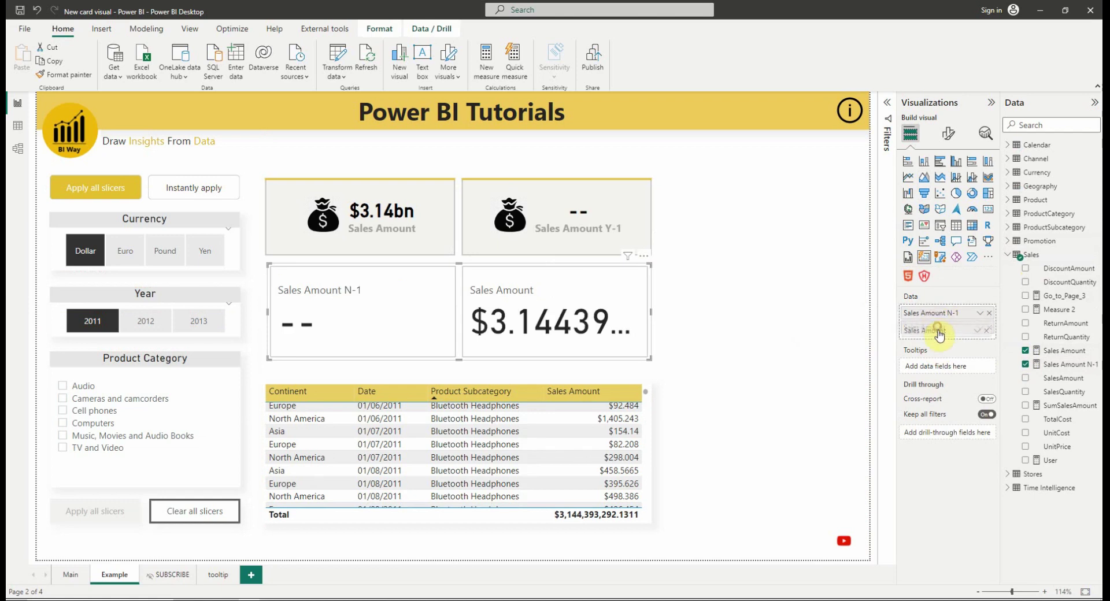
drag(937, 328, 936, 313)
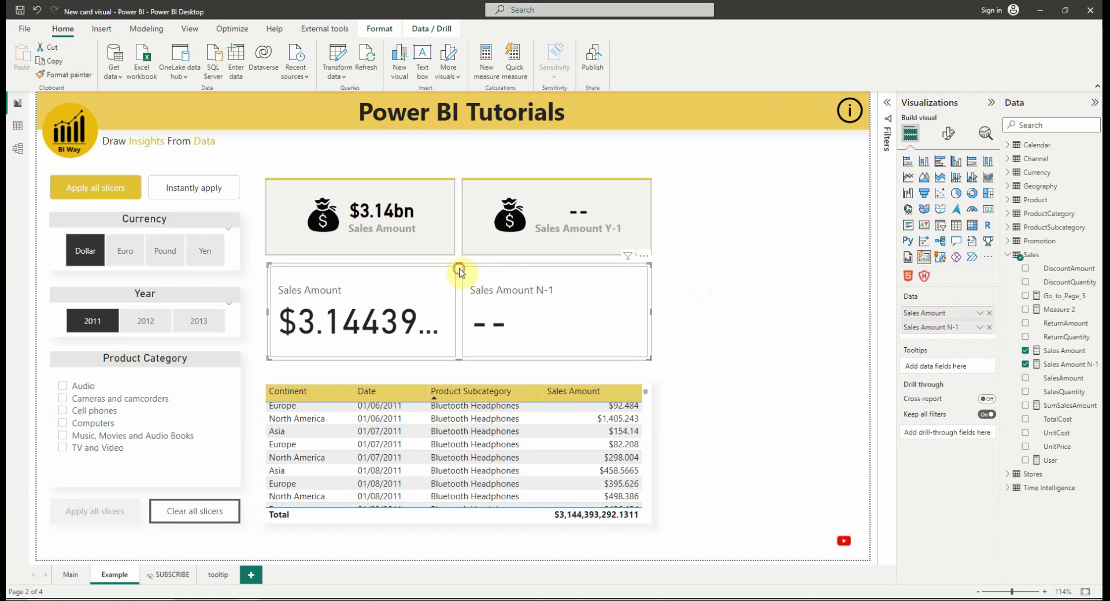
Step: In the card's Shape settings, try Rounded rectangle and Snipped tab with custom corners, then settle on Rectangle
click(949, 135)
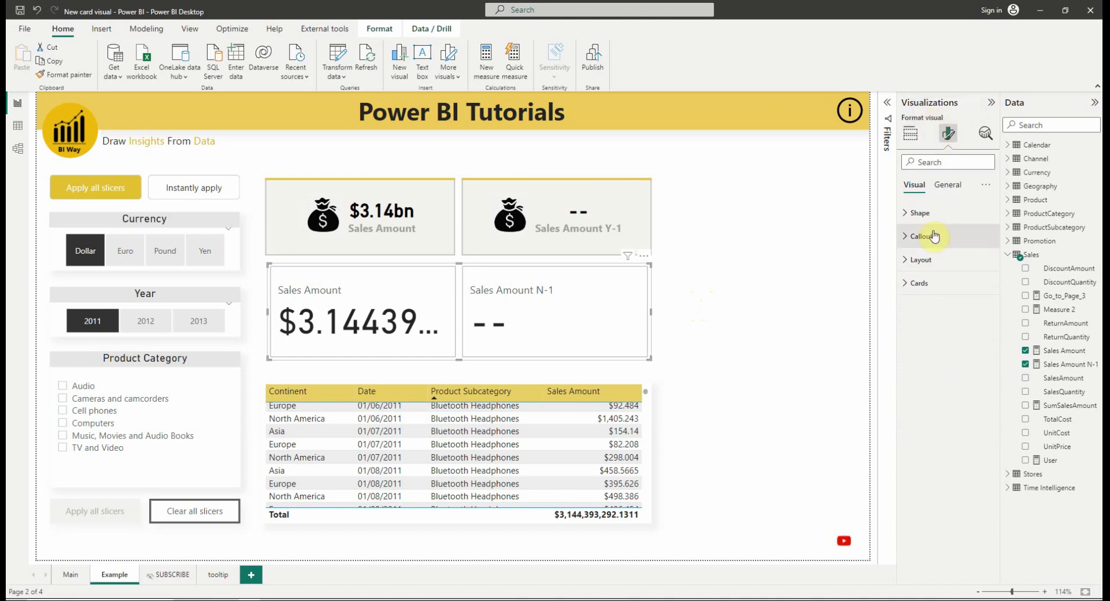
click(905, 214)
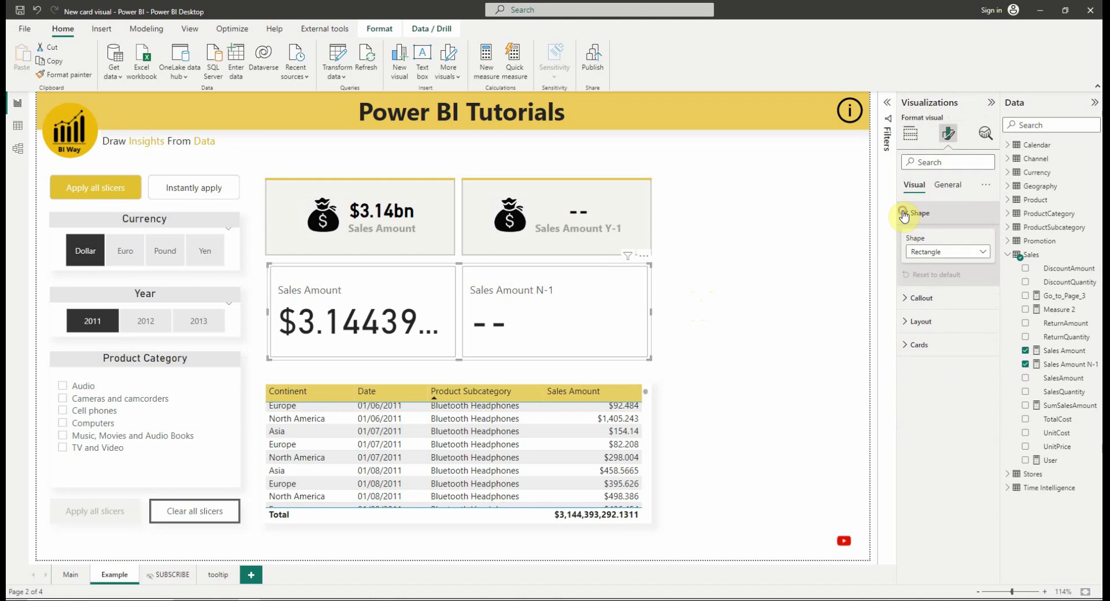
click(924, 253)
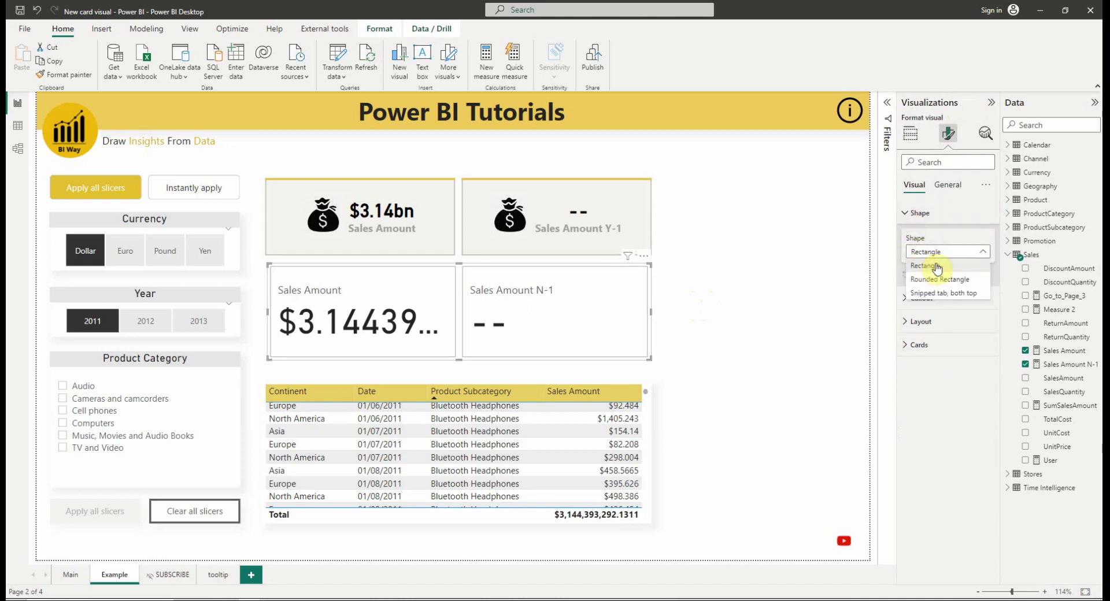
click(927, 280)
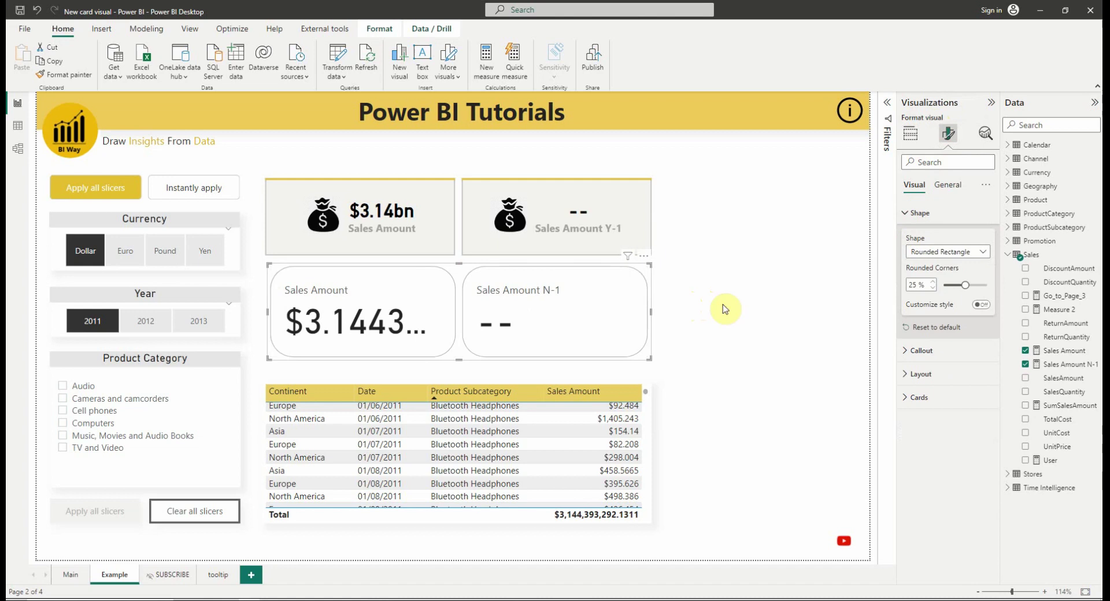
click(918, 252)
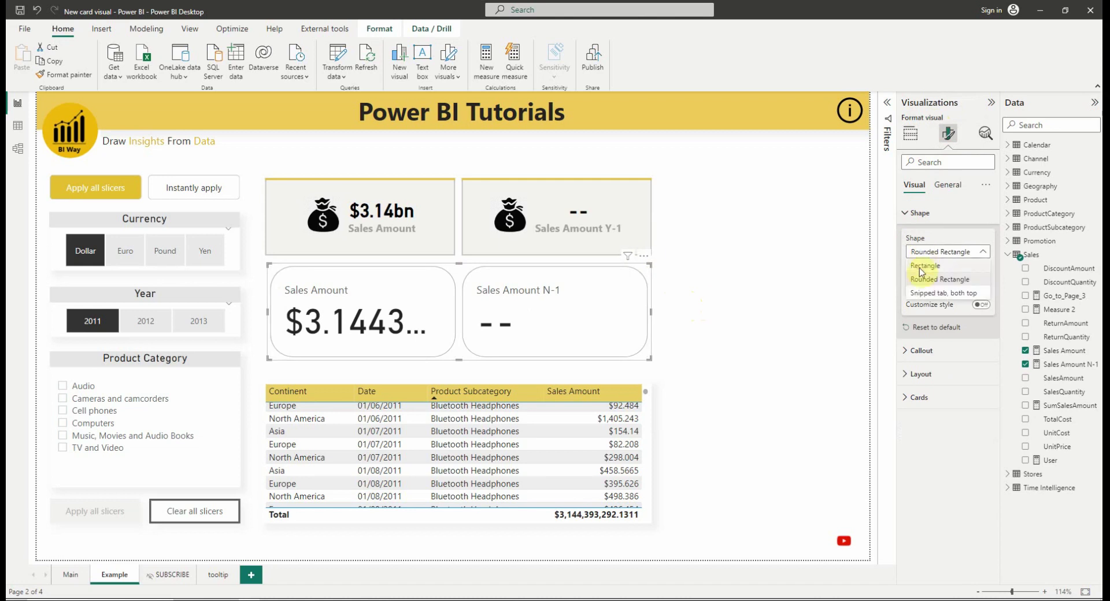
click(920, 293)
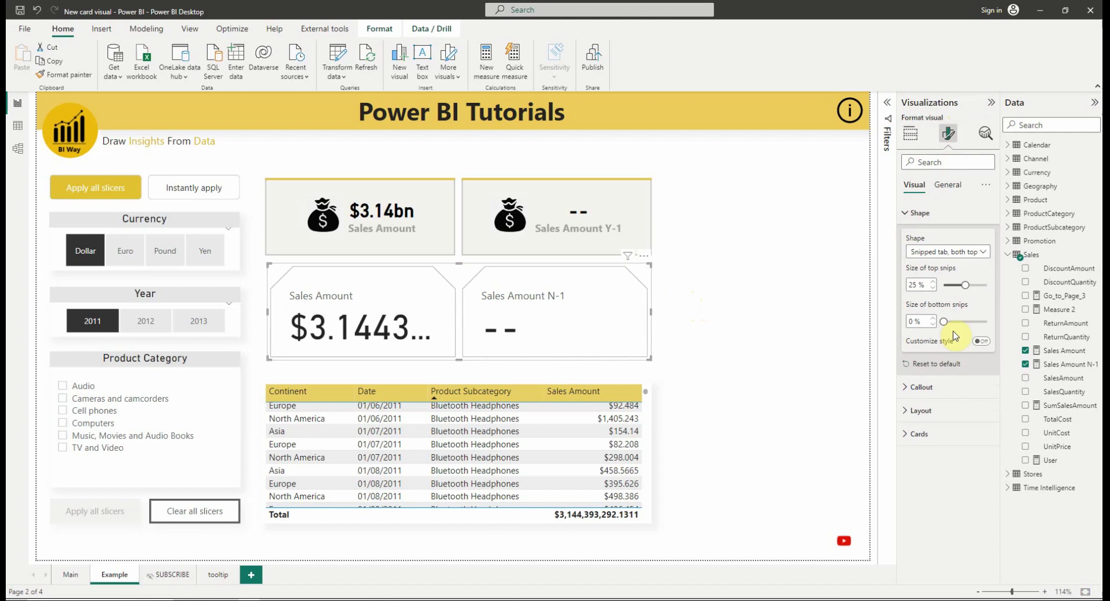
click(980, 341)
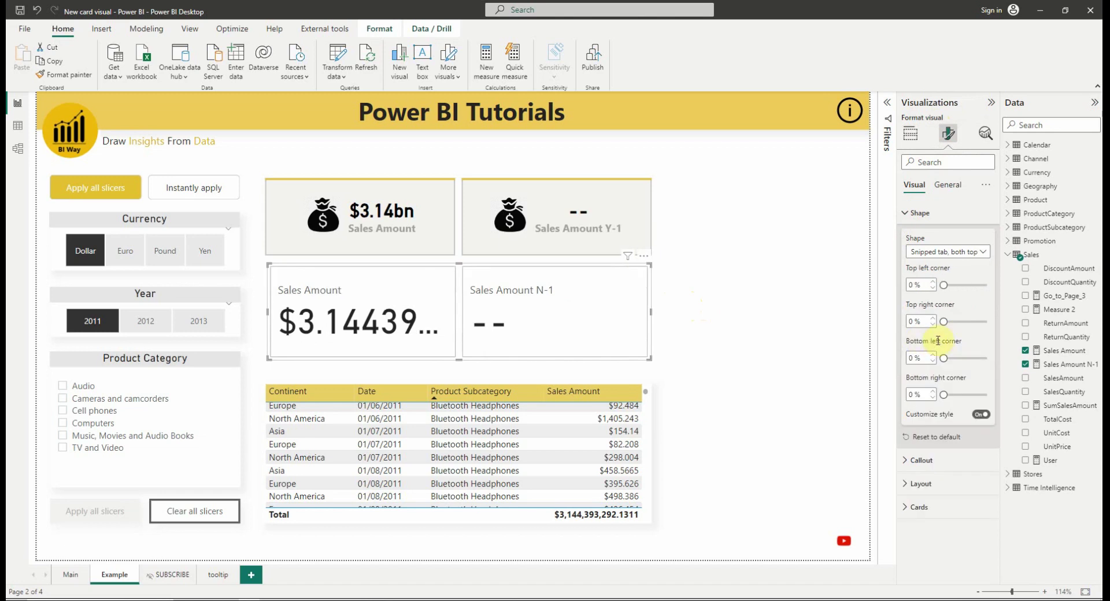
drag(944, 285, 955, 285)
drag(943, 358, 960, 359)
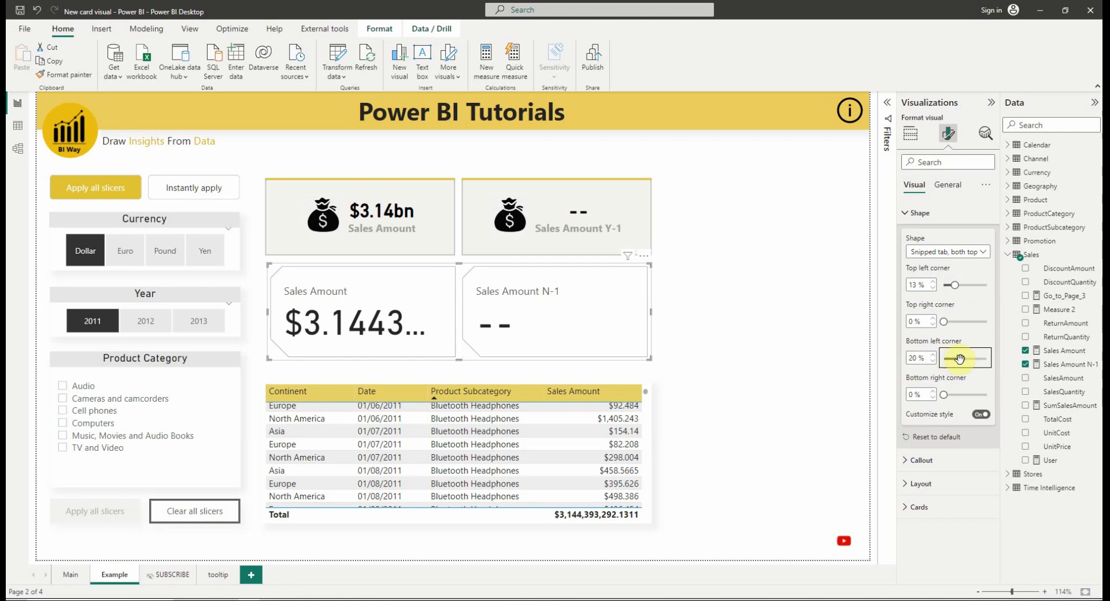
click(924, 253)
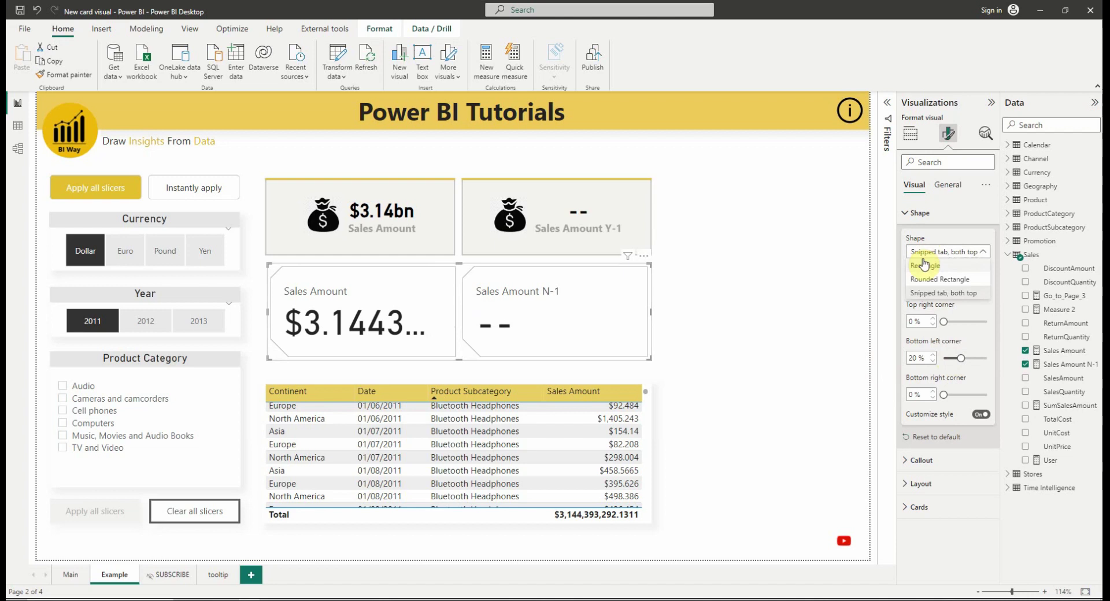
click(925, 267)
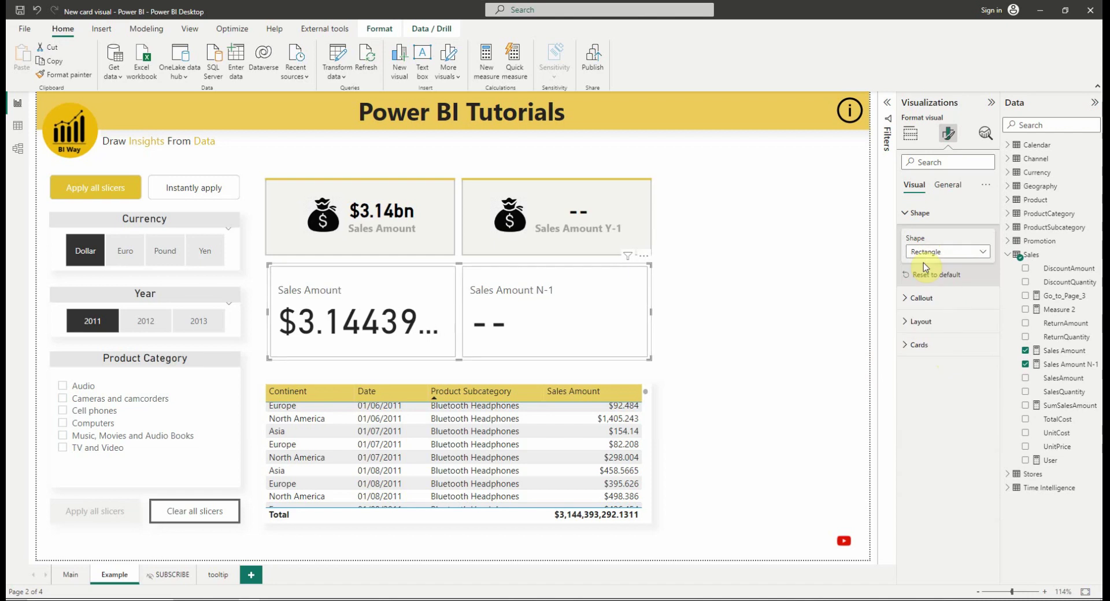
Step: Color the callout values red with 3% transparency and center them horizontally
click(919, 213)
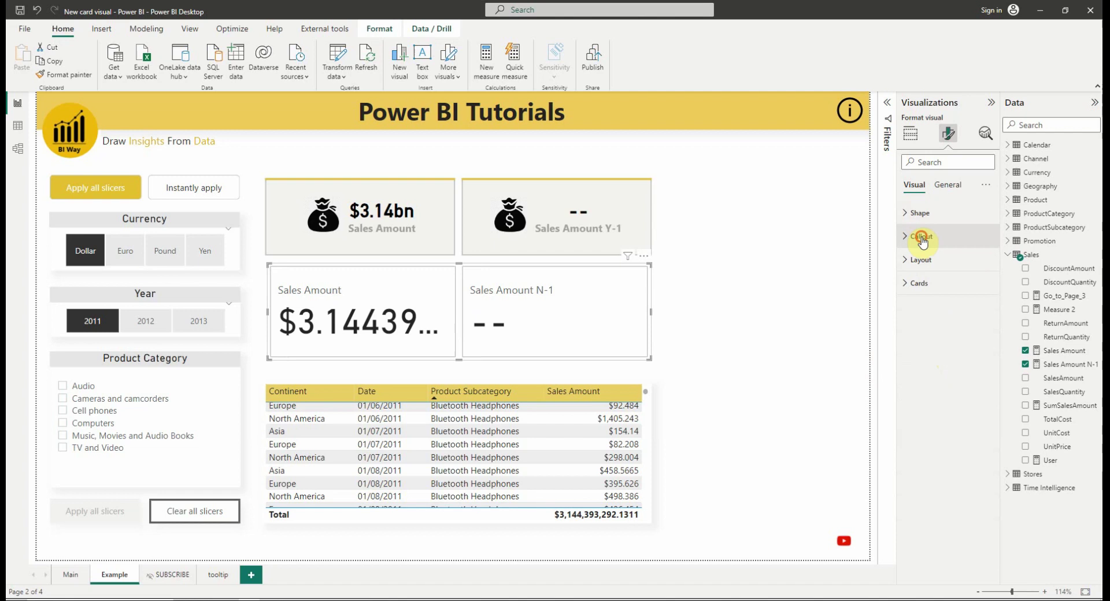
click(923, 237)
scroll(923, 242, down, 2)
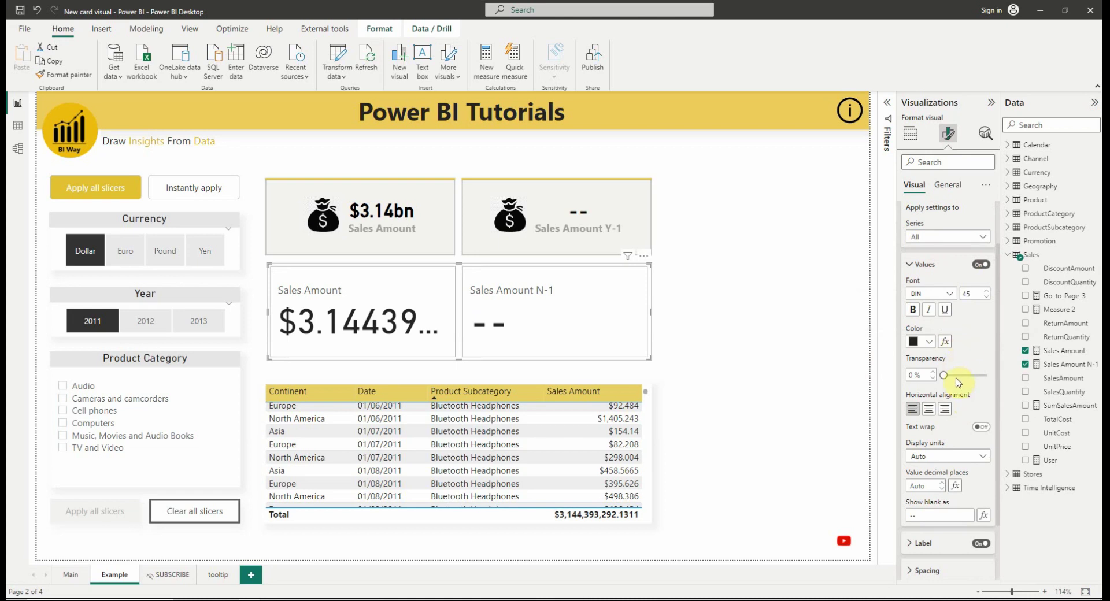
click(930, 342)
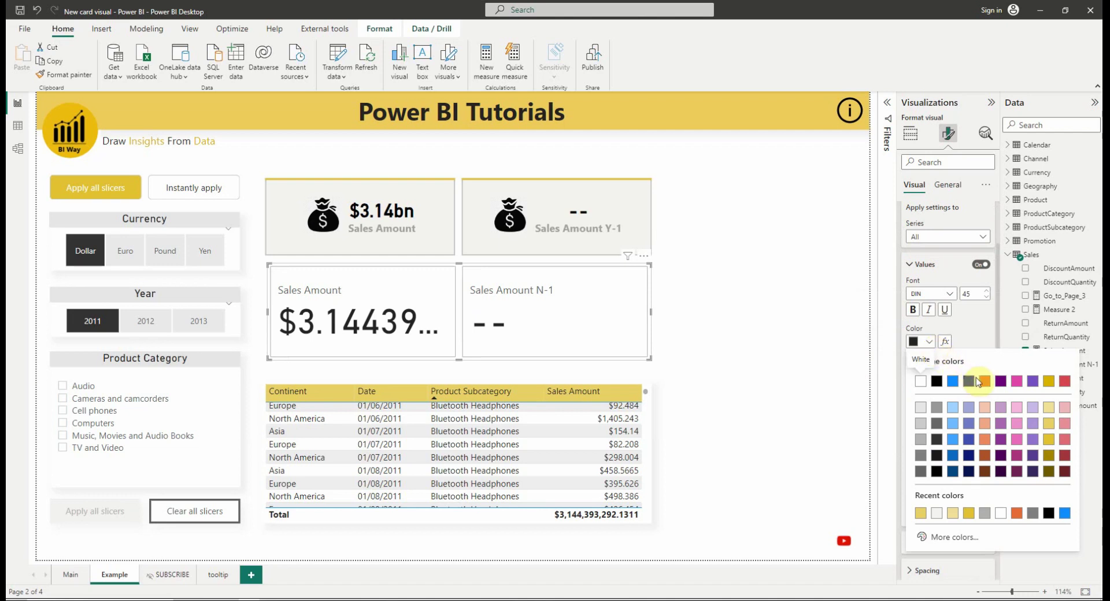
click(1066, 383)
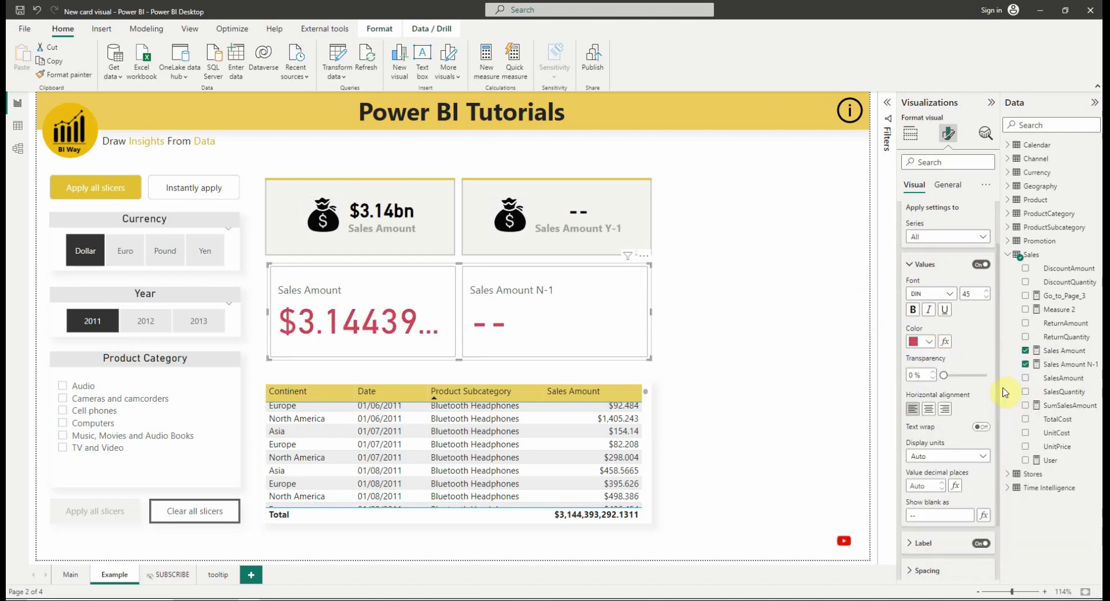
mouse_move(944, 375)
mouse_down()
mouse_move(969, 377)
mouse_move(946, 376)
mouse_up()
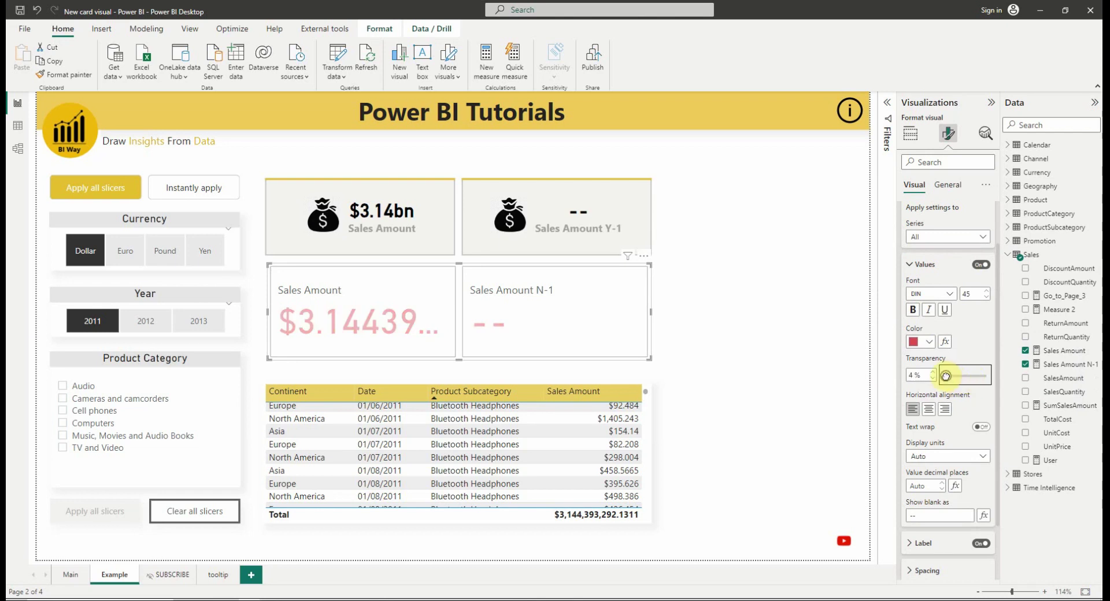
click(929, 410)
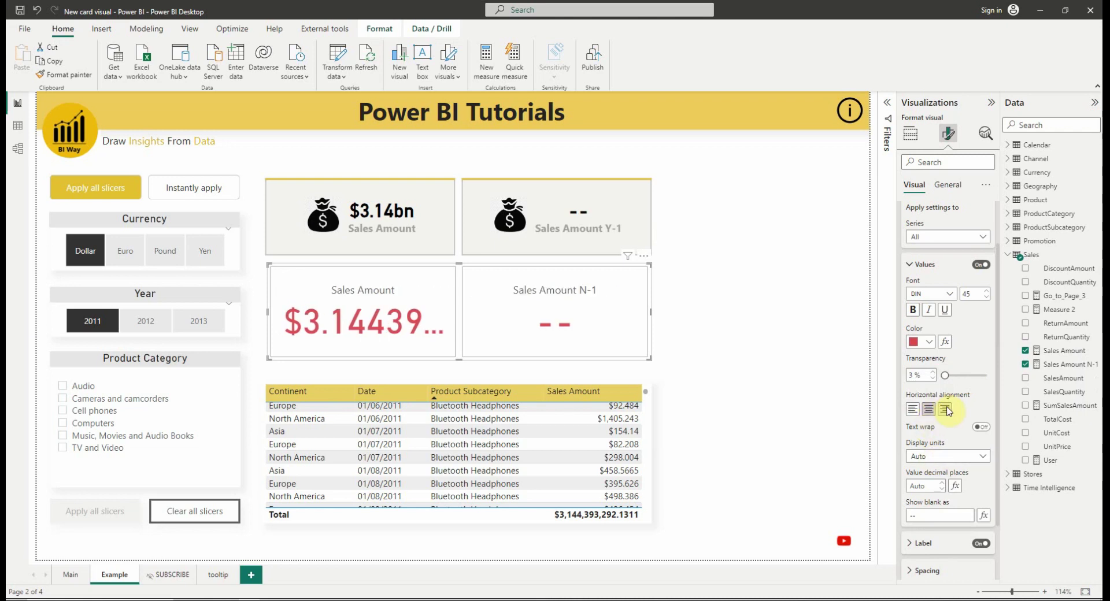
Step: Keep display units on Auto, set value decimal places to 2, and edit the Show blank as field
click(951, 457)
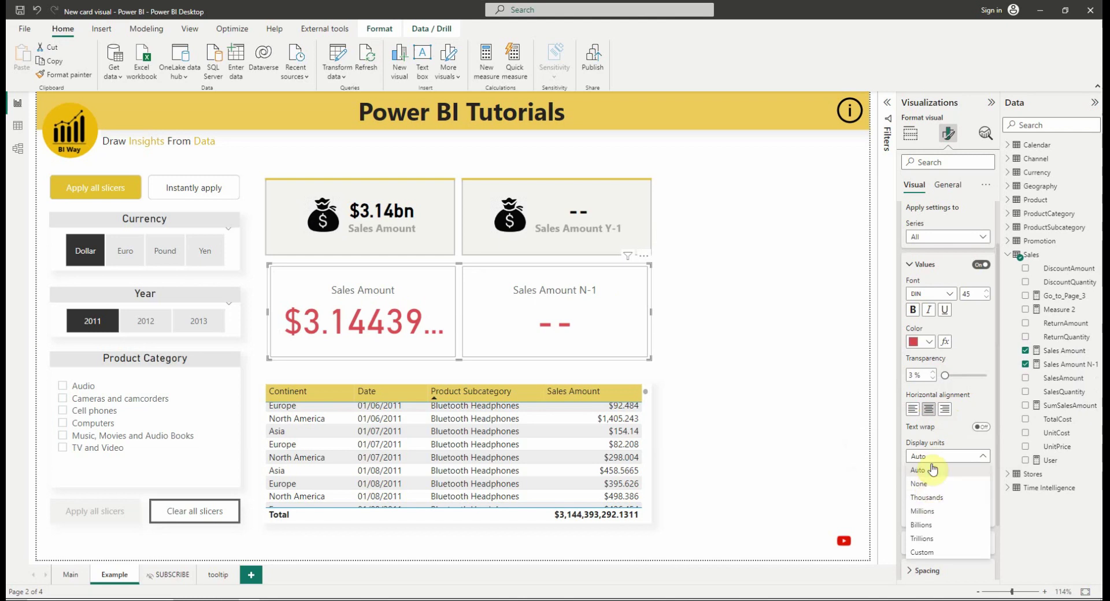
click(947, 444)
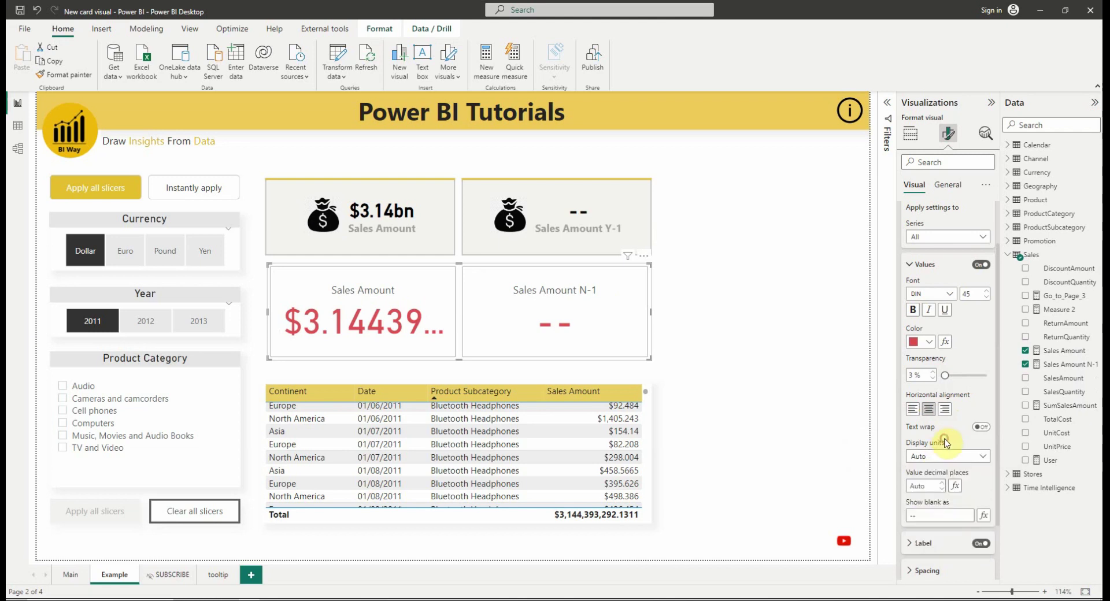
click(938, 485)
text(2)
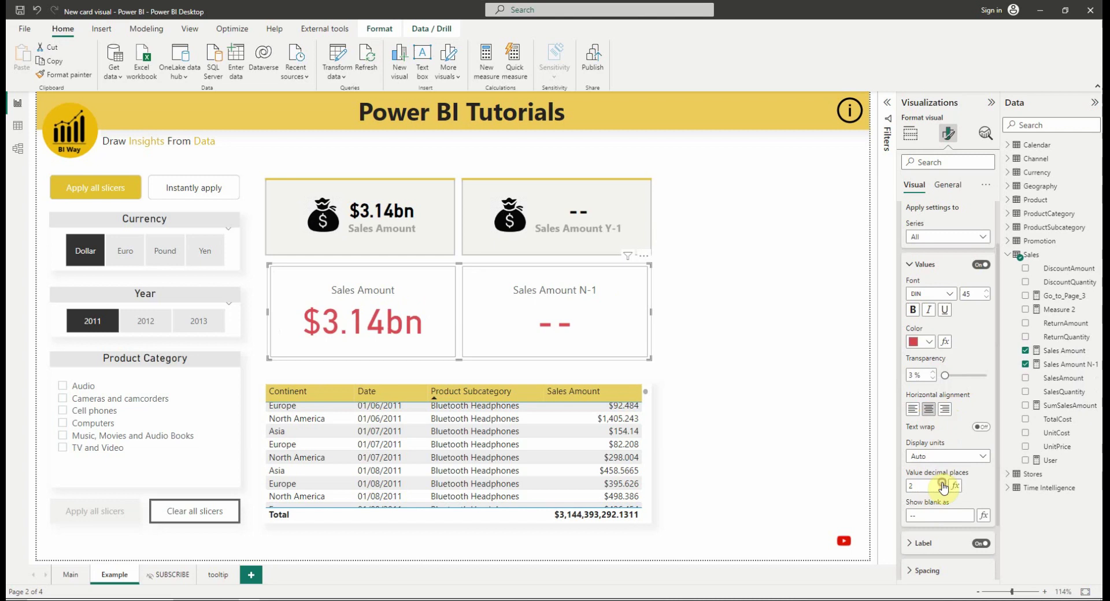
click(921, 517)
click(134, 326)
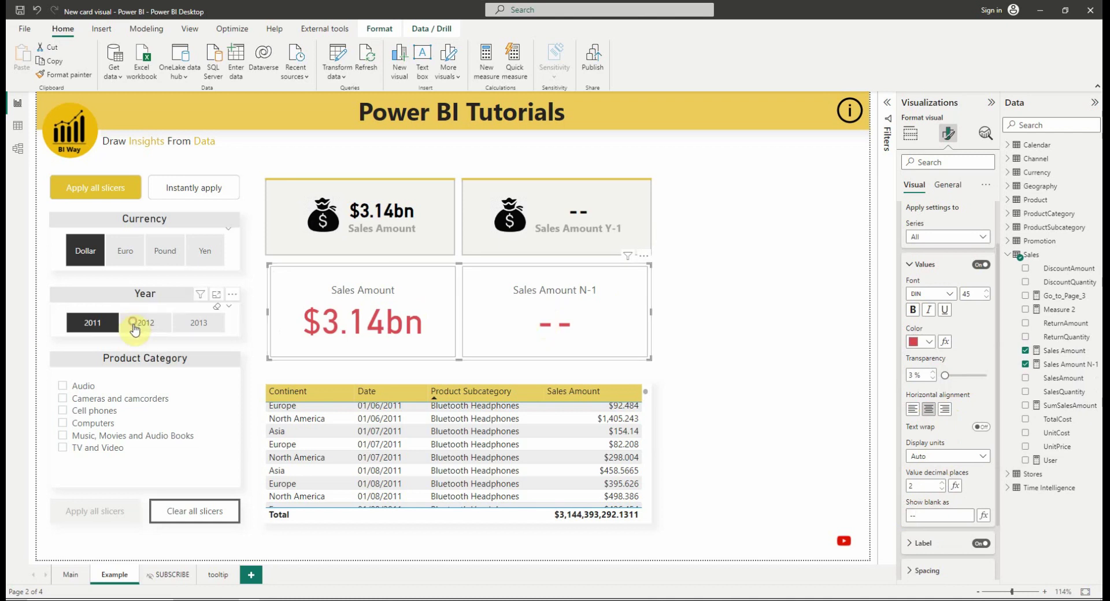
click(119, 515)
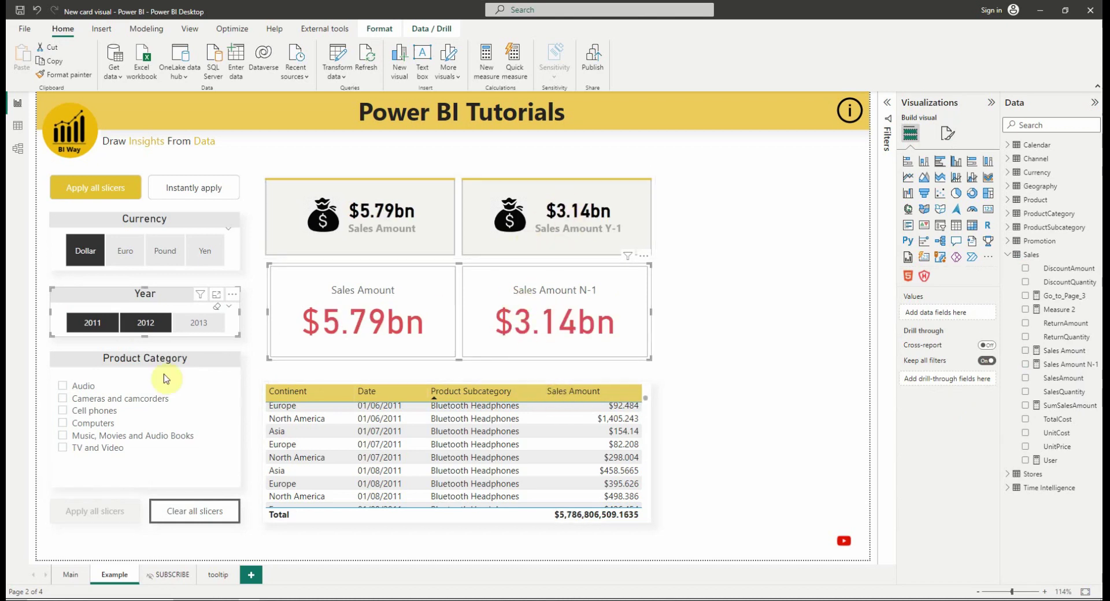
click(113, 327)
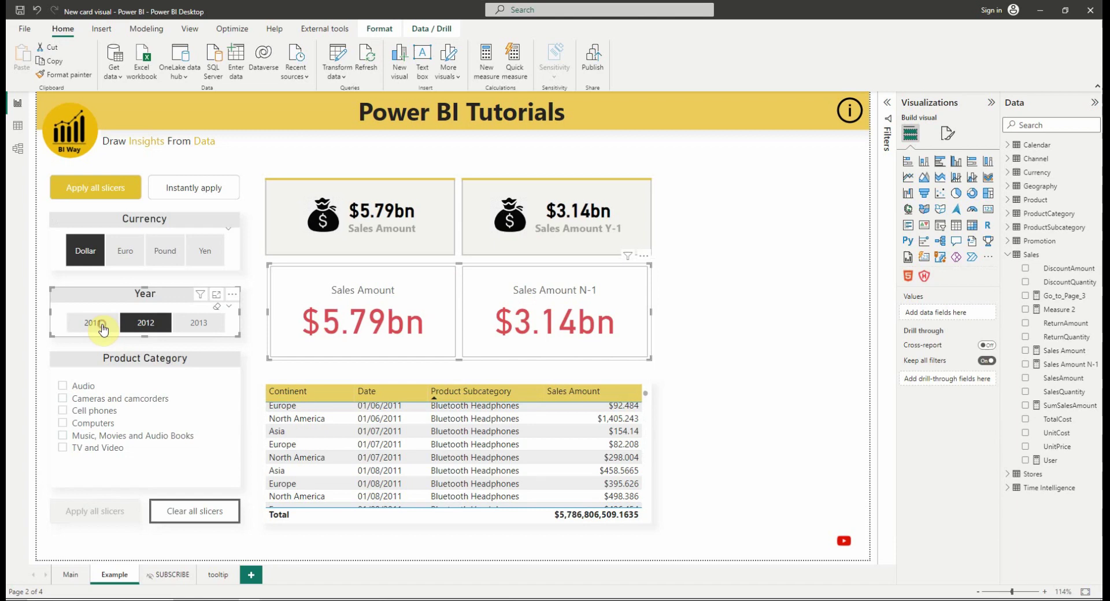
click(107, 515)
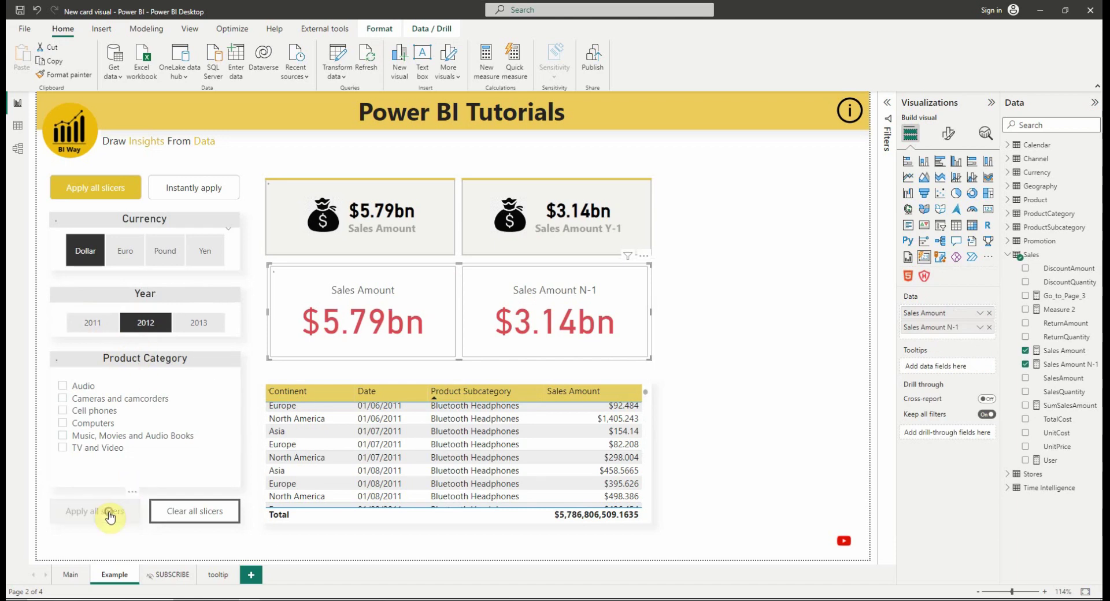
click(91, 323)
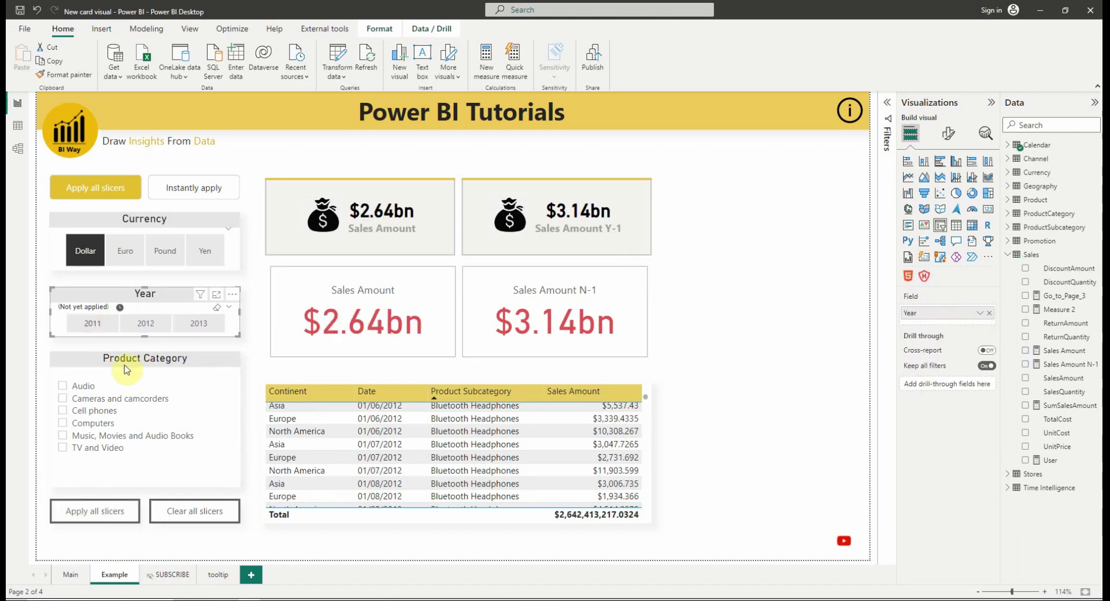
click(85, 512)
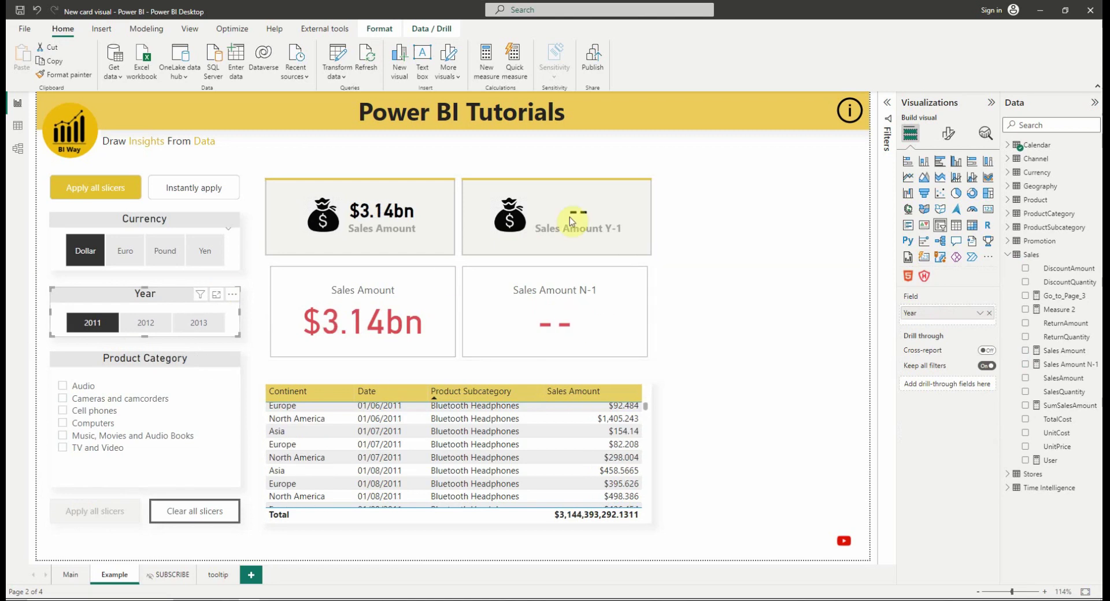
Step: Reopen the two-card visual's Callout value settings, keeping blanks shown as '--' and series set to All
click(459, 279)
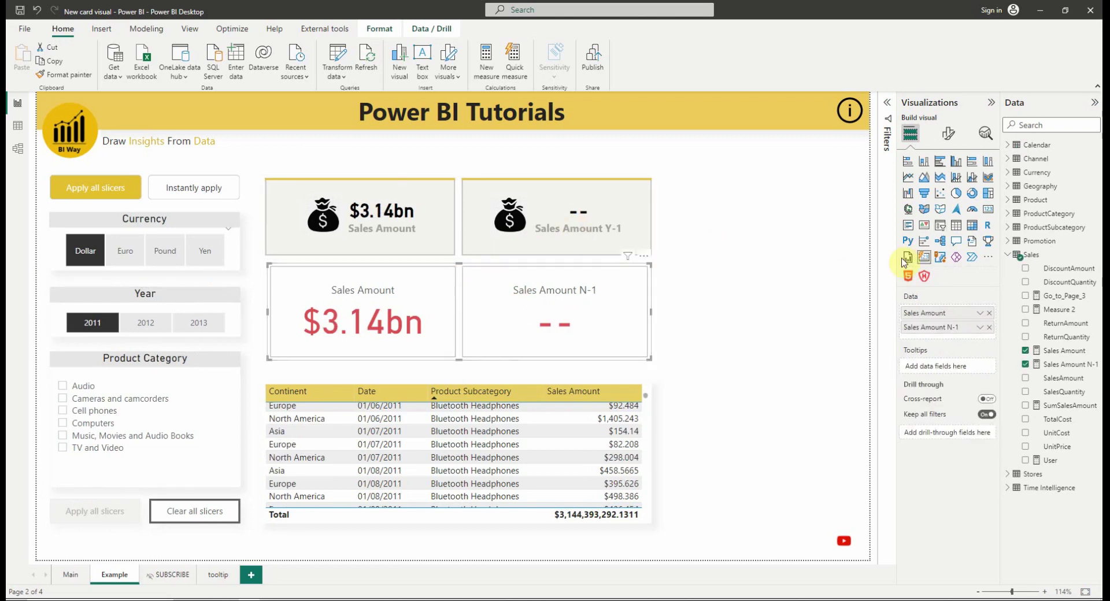
click(948, 134)
click(920, 239)
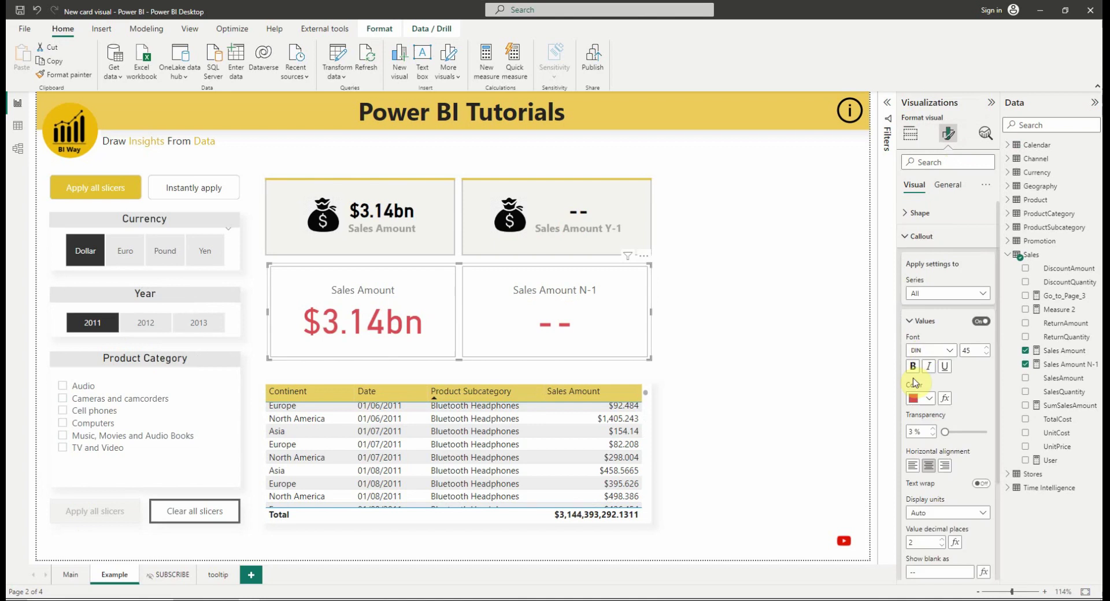
scroll(919, 381, down, 5)
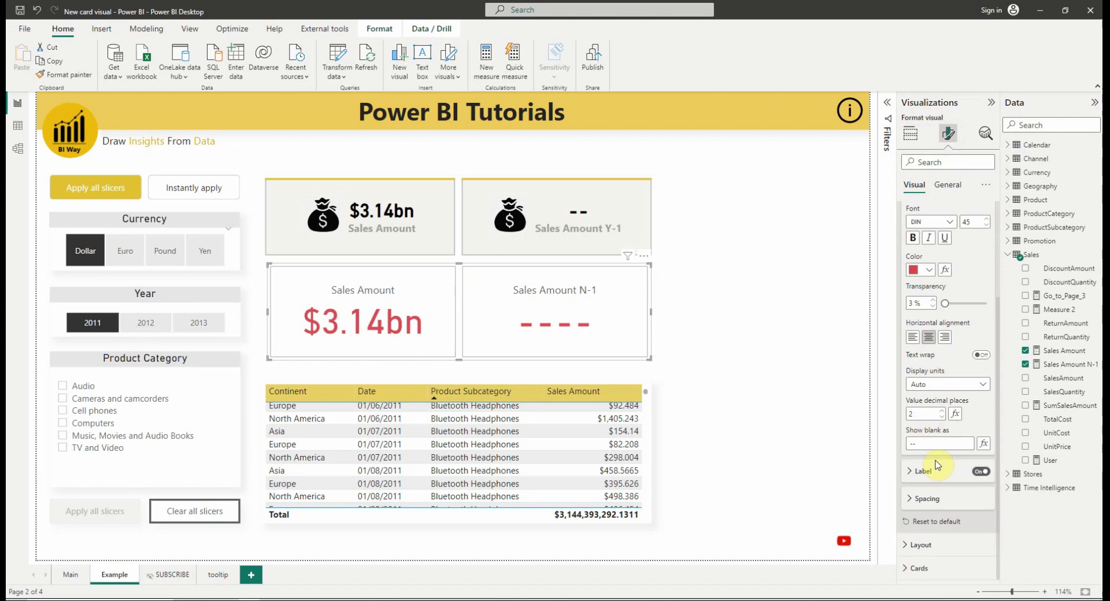
text(*)
scroll(939, 387, up, 3)
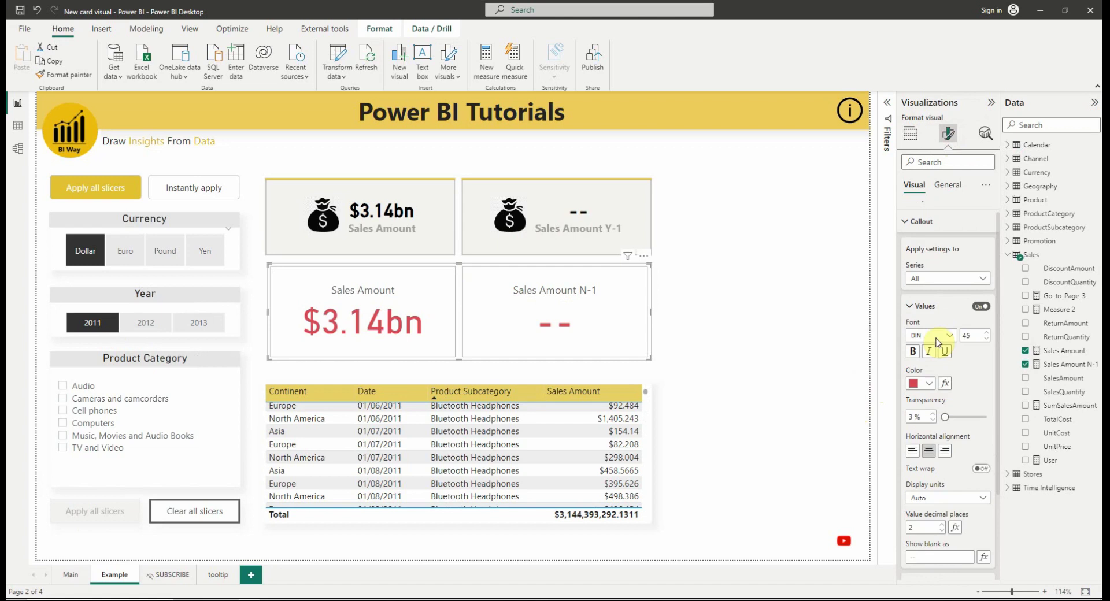
click(917, 279)
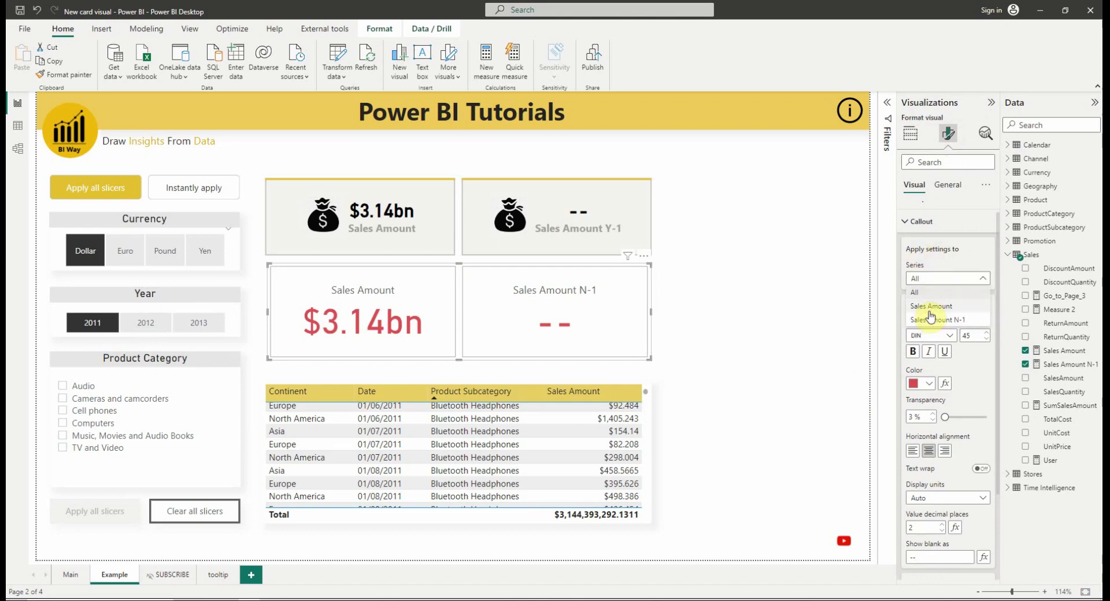
click(941, 264)
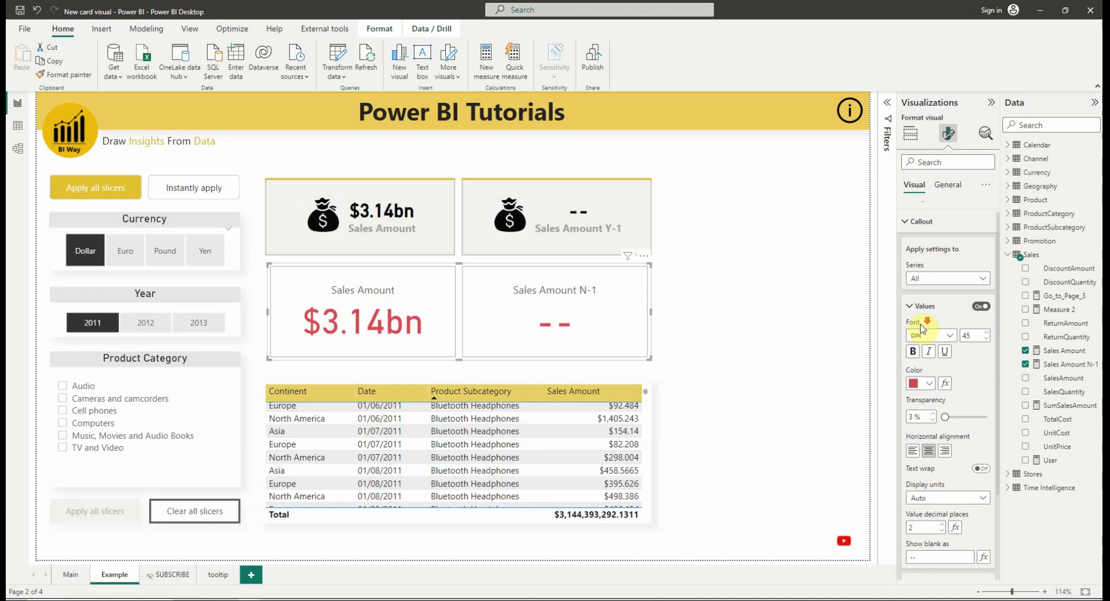
scroll(920, 325, down, 2)
scroll(922, 327, down, 2)
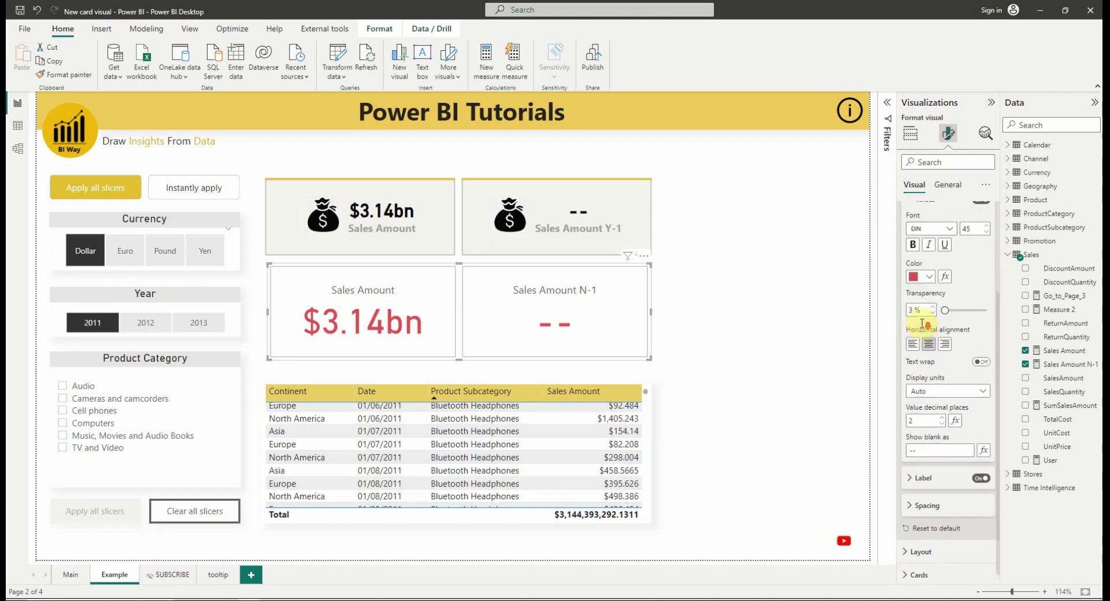
Step: Make the card labels bold and position them below their values
click(932, 478)
scroll(937, 457, down, 5)
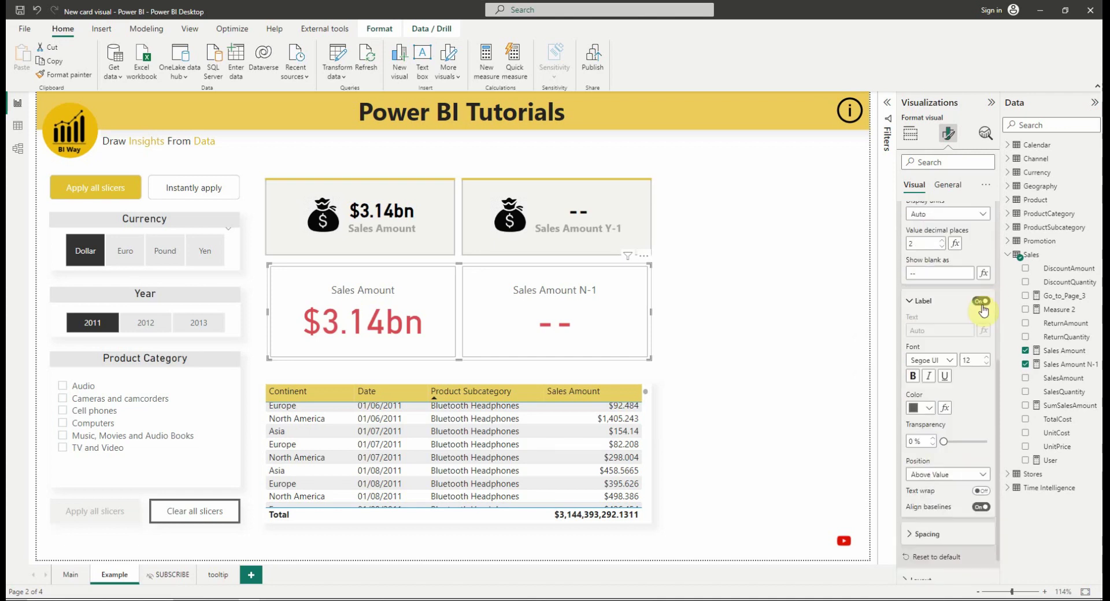
click(983, 301)
click(983, 302)
scroll(935, 393, down, 1)
click(918, 341)
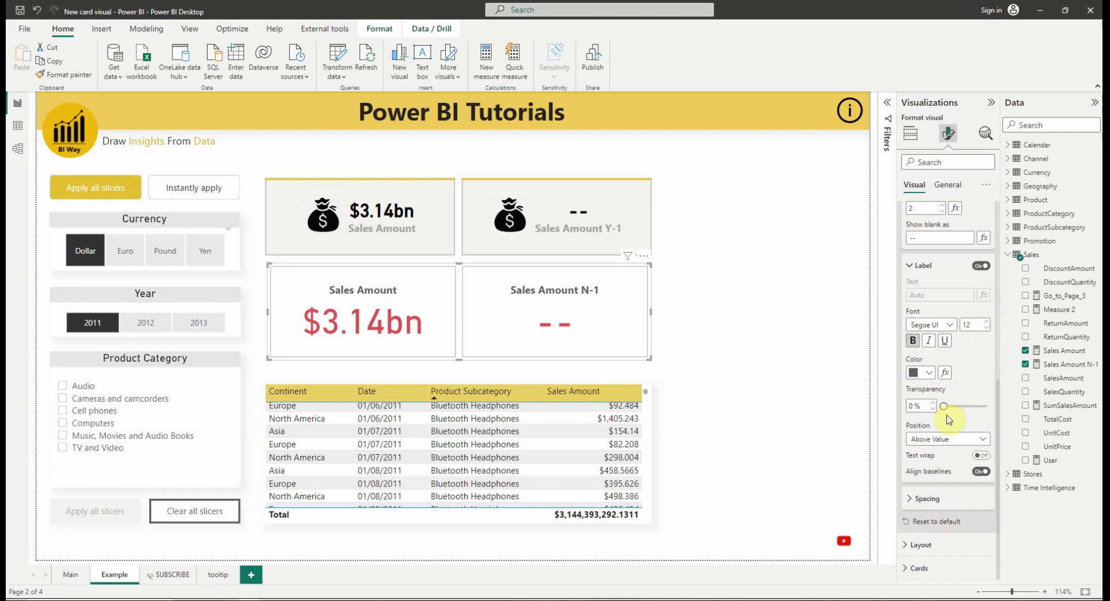
click(945, 439)
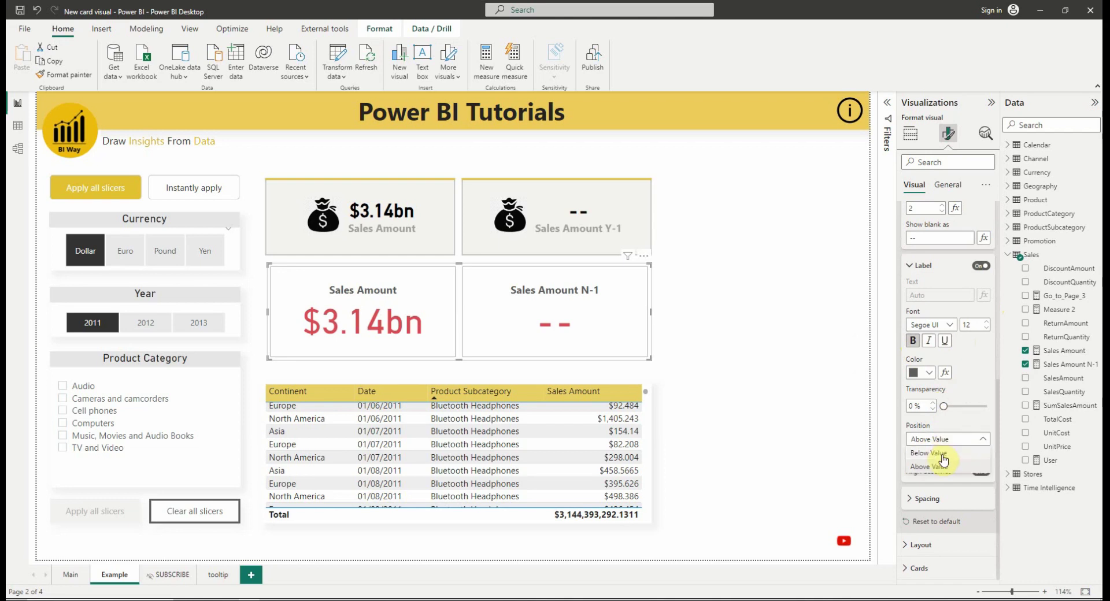
click(930, 453)
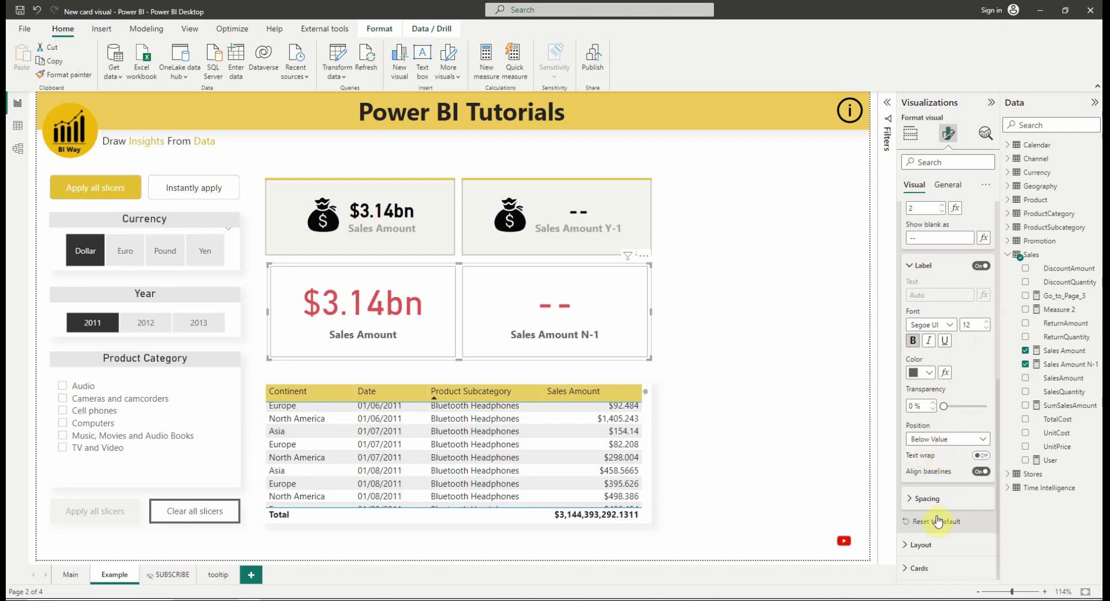
Step: Set the vertical spacing between value and label to 4 px
click(928, 501)
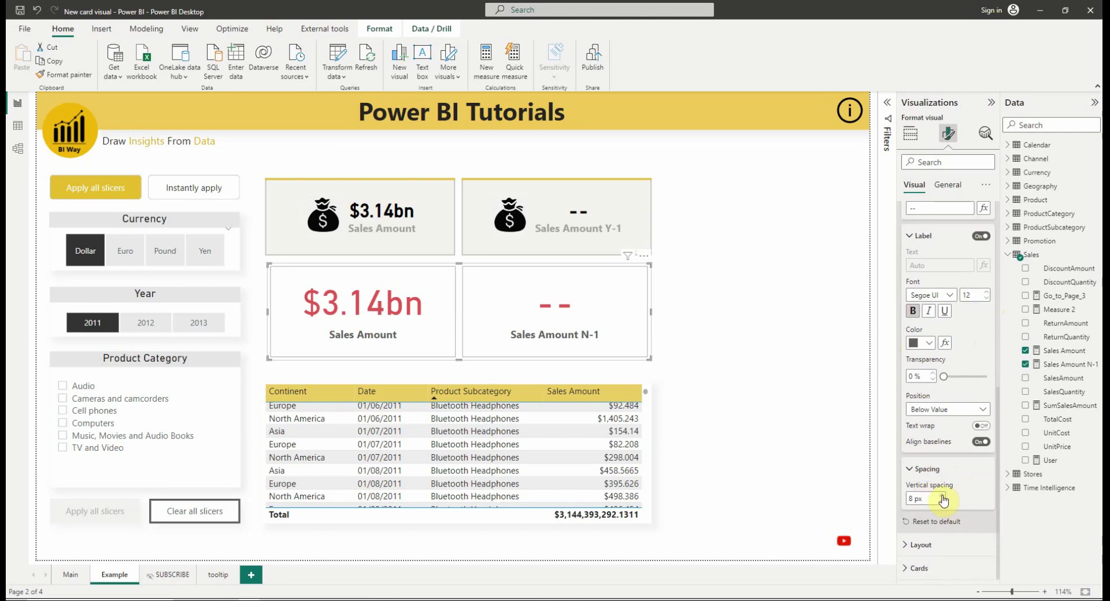
click(943, 496)
click(942, 495)
click(943, 496)
click(942, 496)
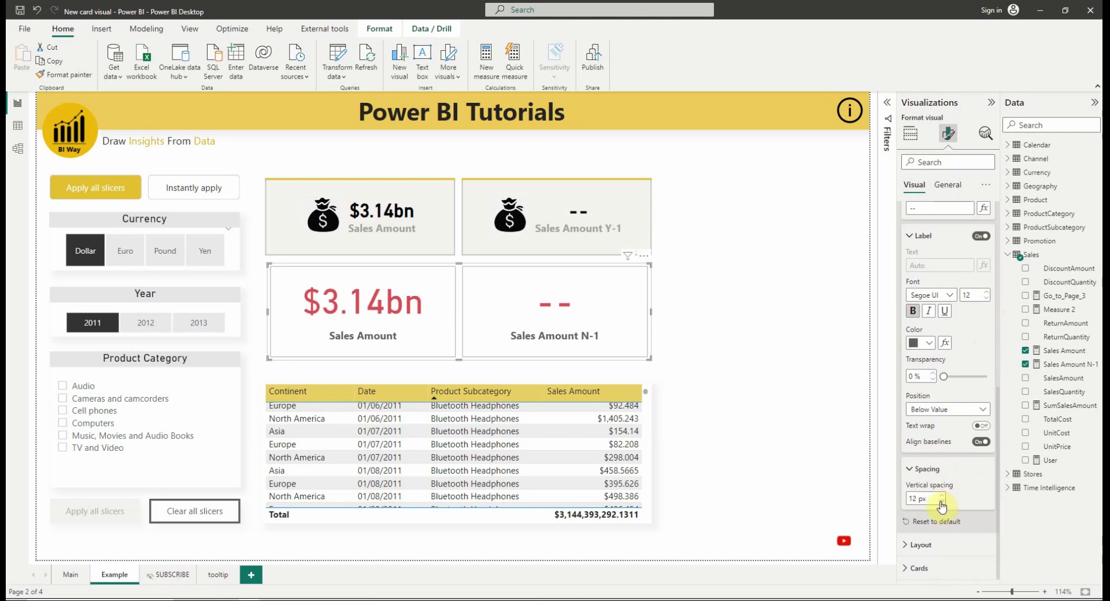
click(943, 507)
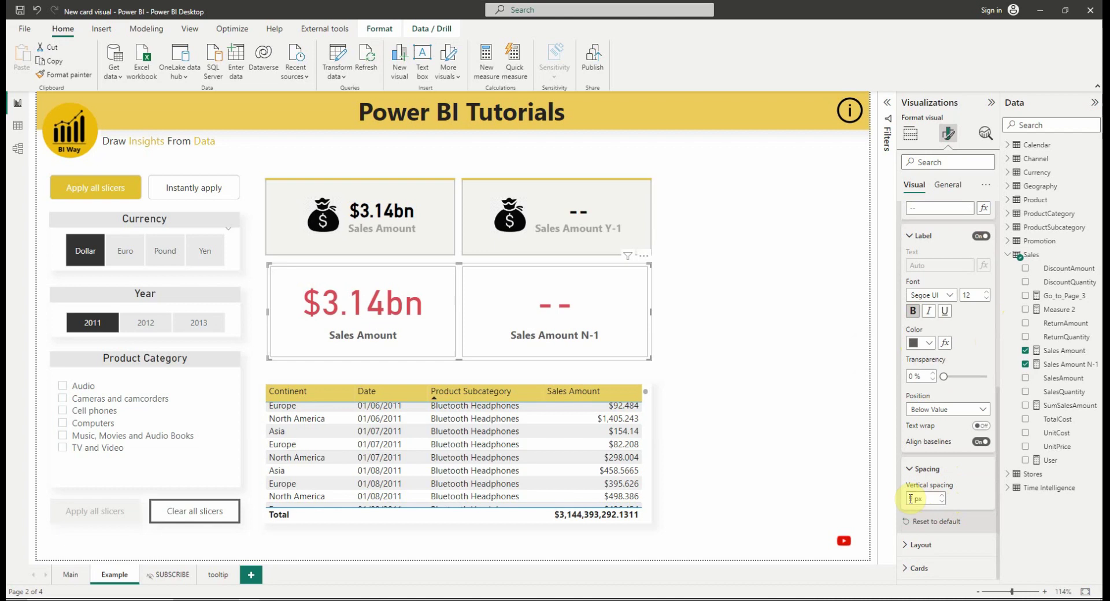
text(4)
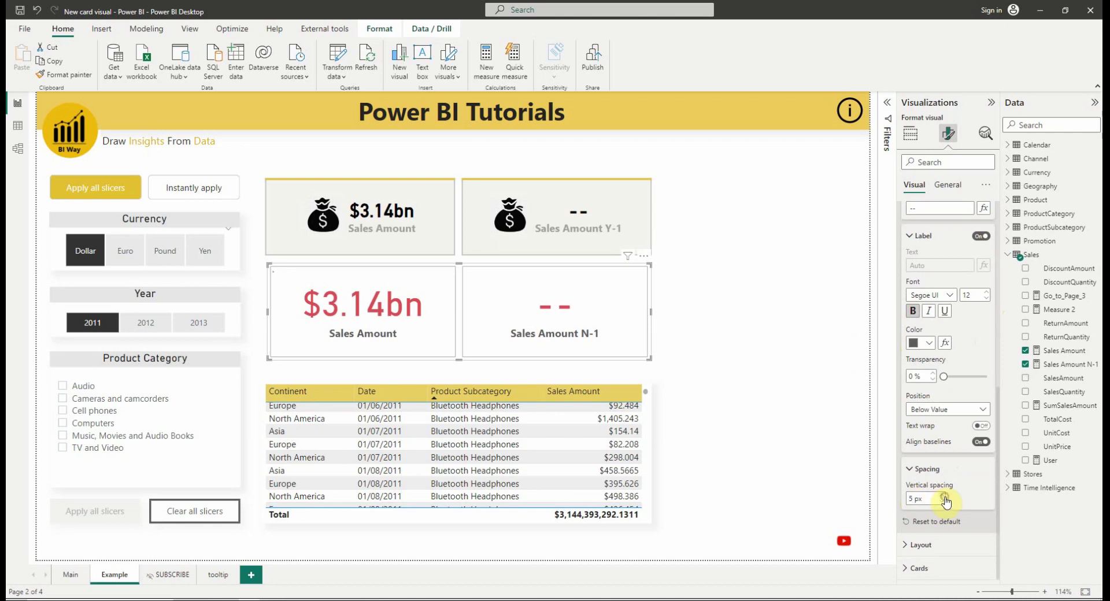
click(946, 502)
Step: In Layout, set vertical alignment to middle and orientation to Vertical
scroll(919, 419, up, 6)
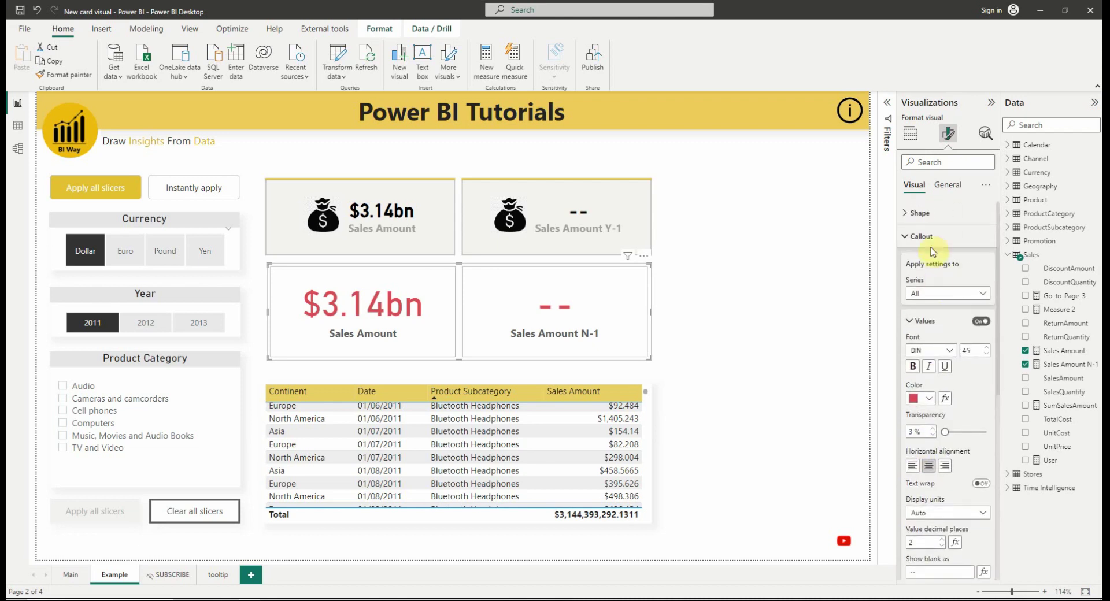
click(929, 238)
click(929, 260)
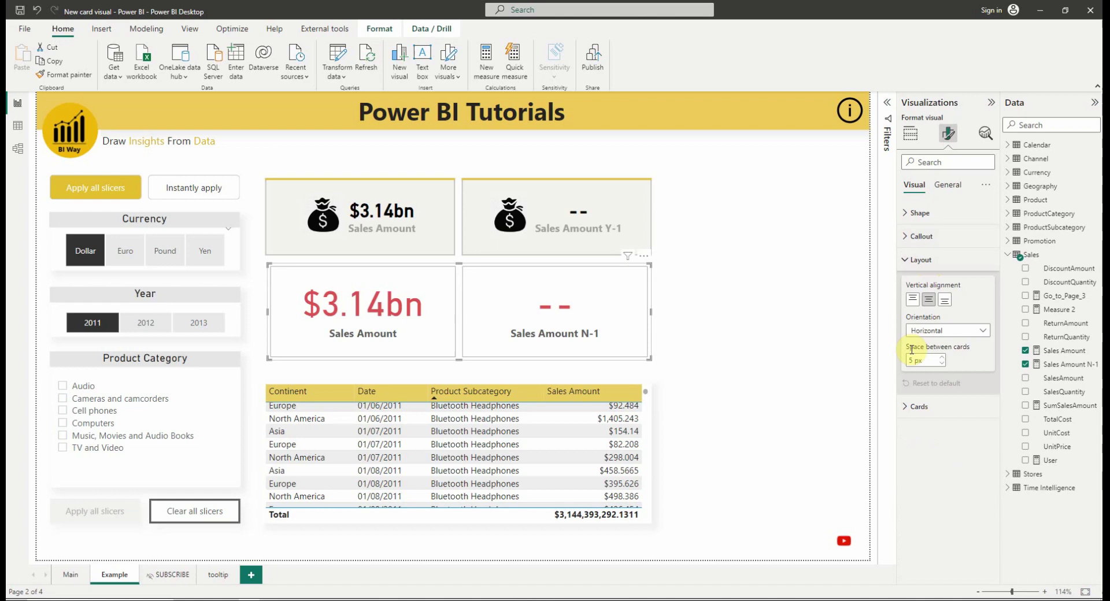
click(912, 304)
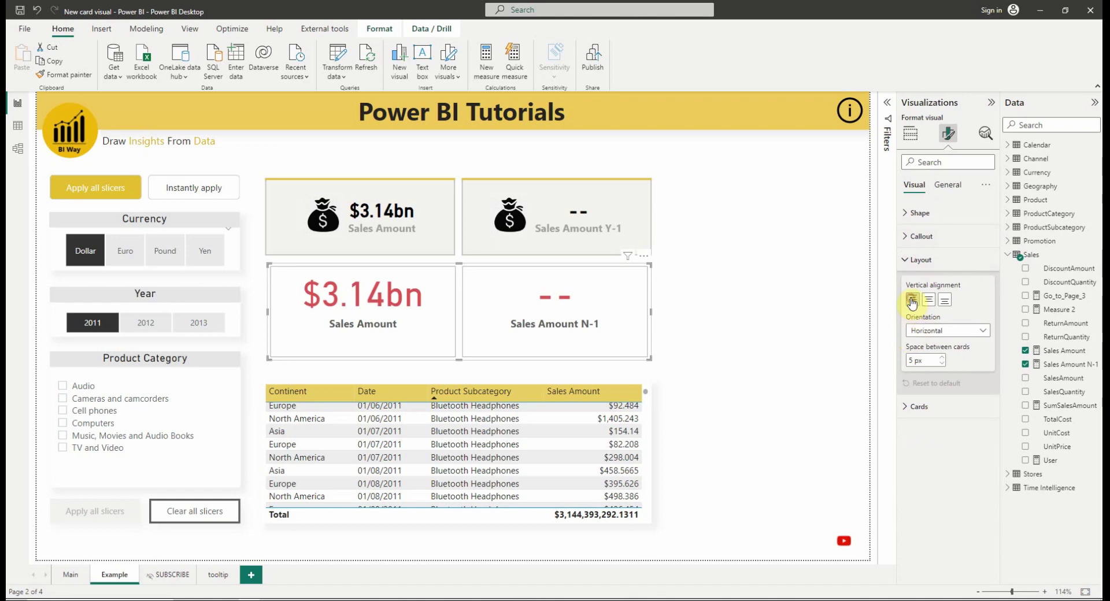
click(945, 301)
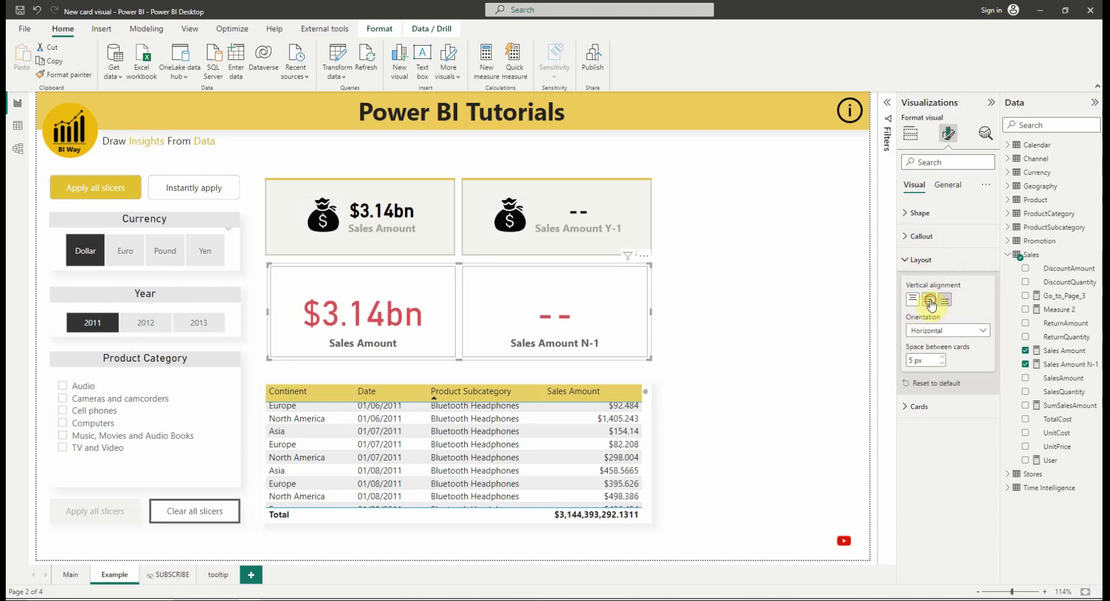
click(929, 302)
click(934, 331)
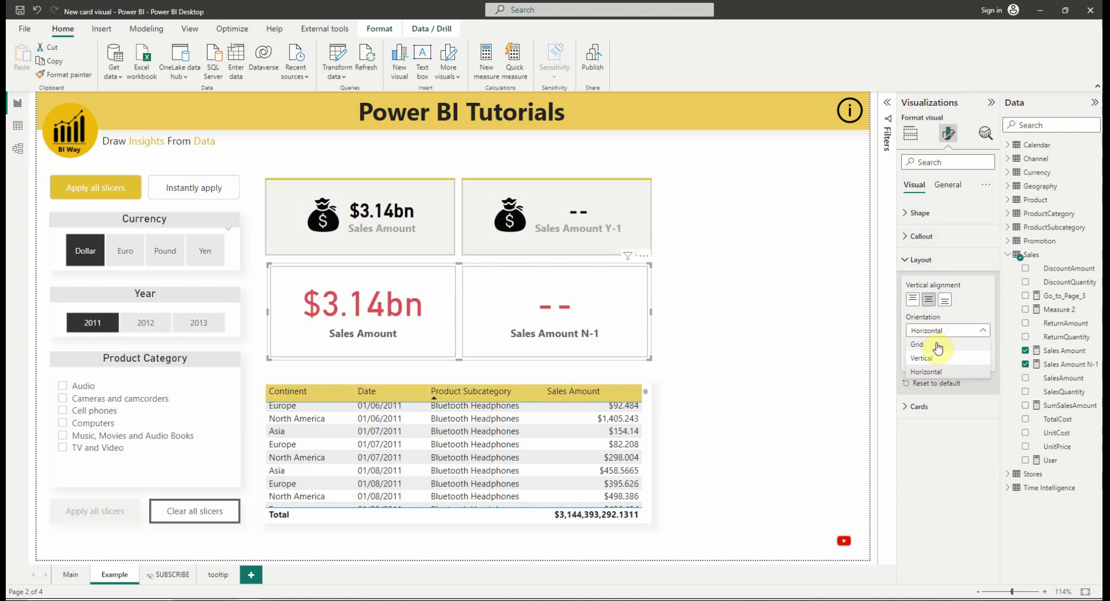
click(935, 358)
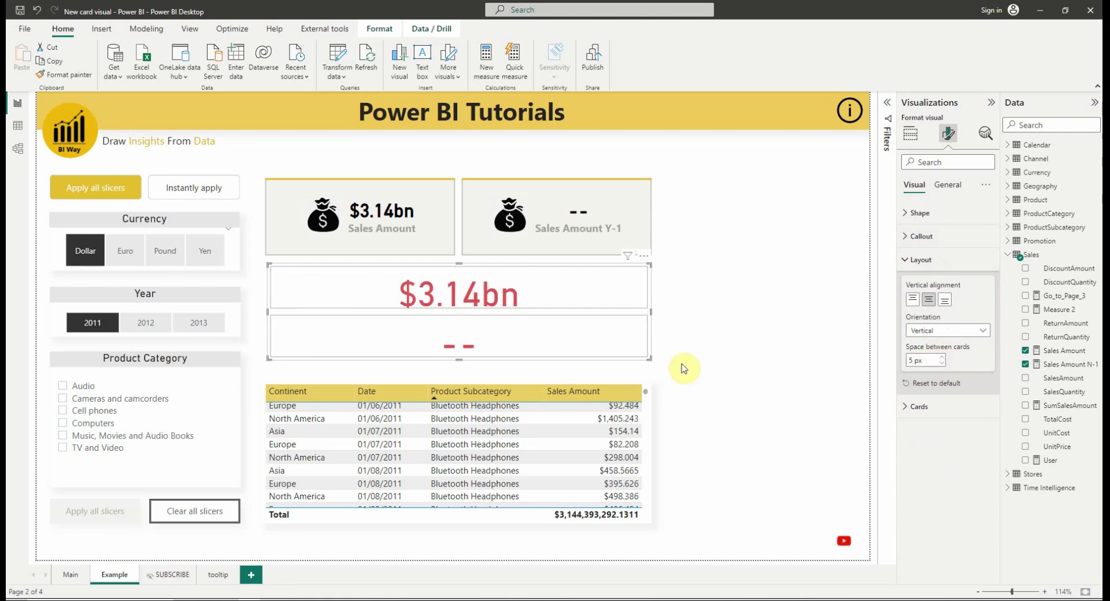
Step: Reshape the visual taller and move it right of the Sales Amount Y-1 card, keeping vertical orientation
drag(269, 264, 442, 166)
drag(640, 253, 783, 235)
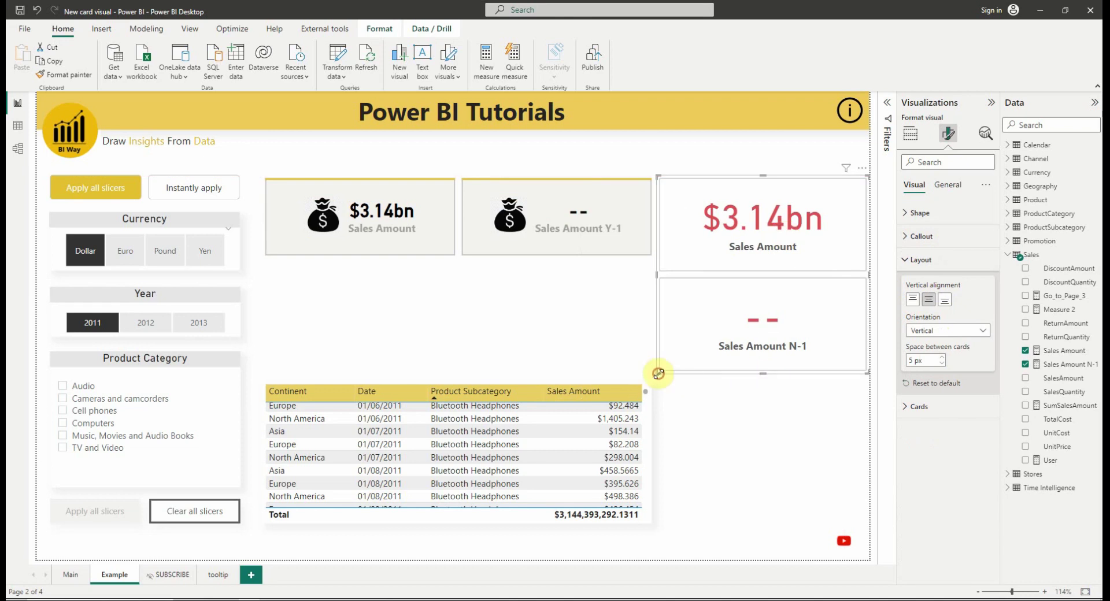
drag(658, 371, 666, 408)
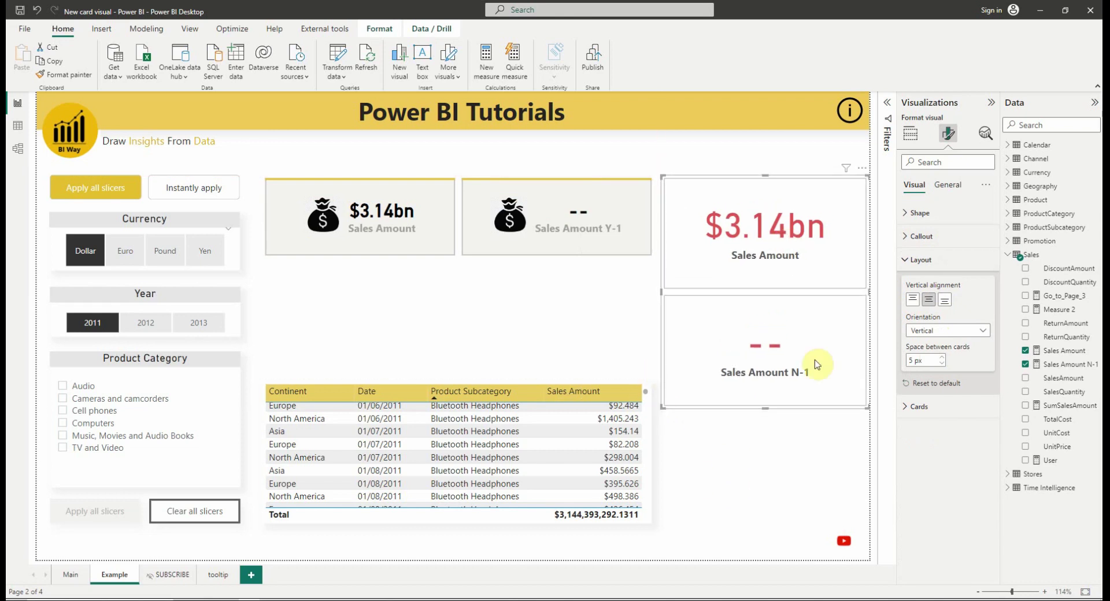
click(926, 329)
click(927, 373)
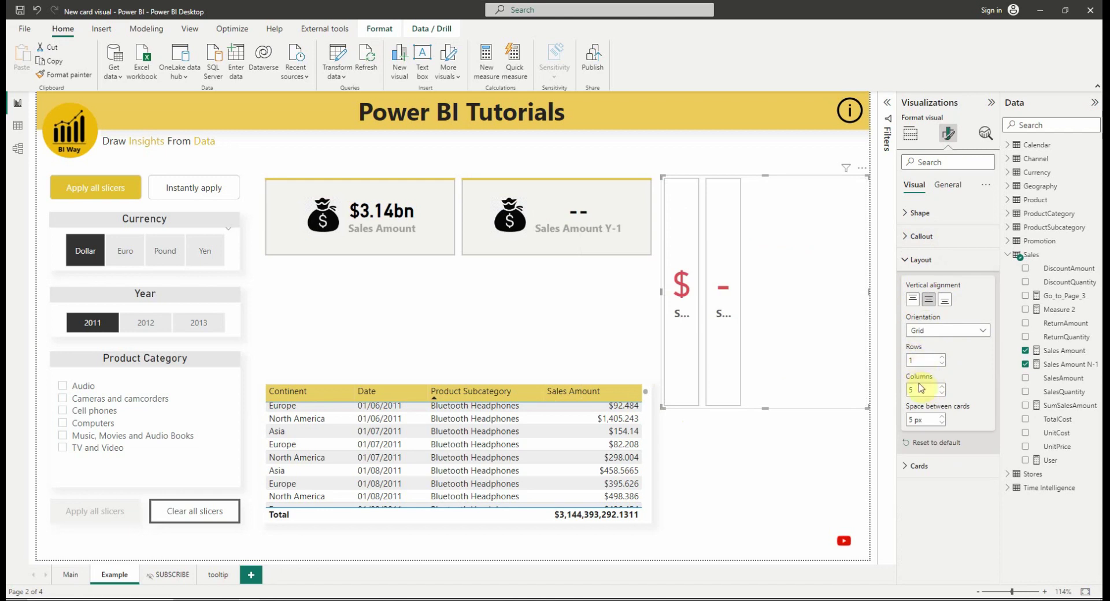
click(932, 331)
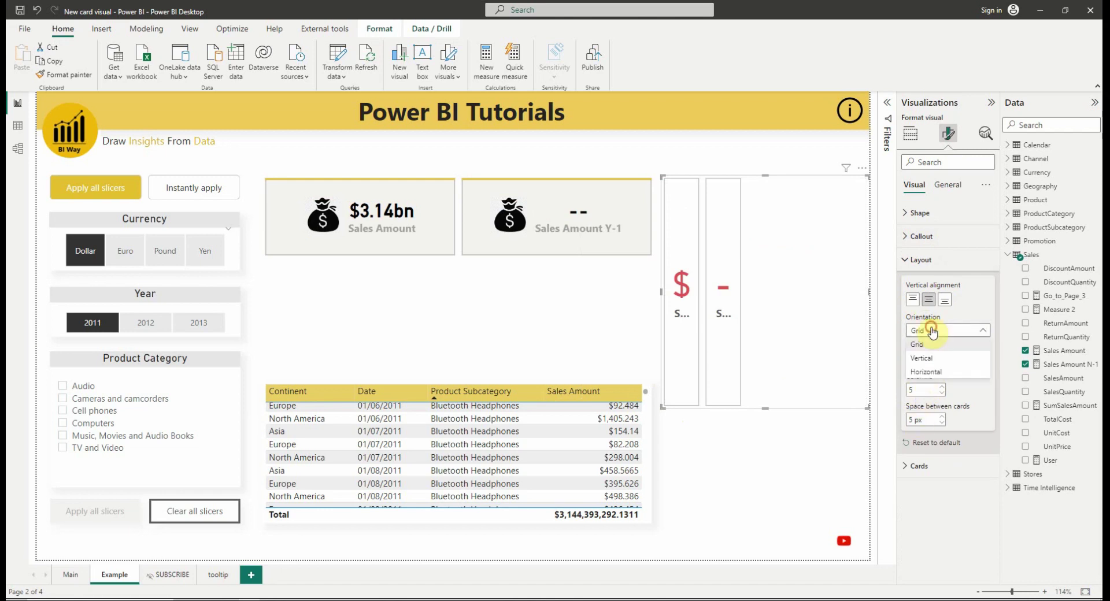
click(924, 359)
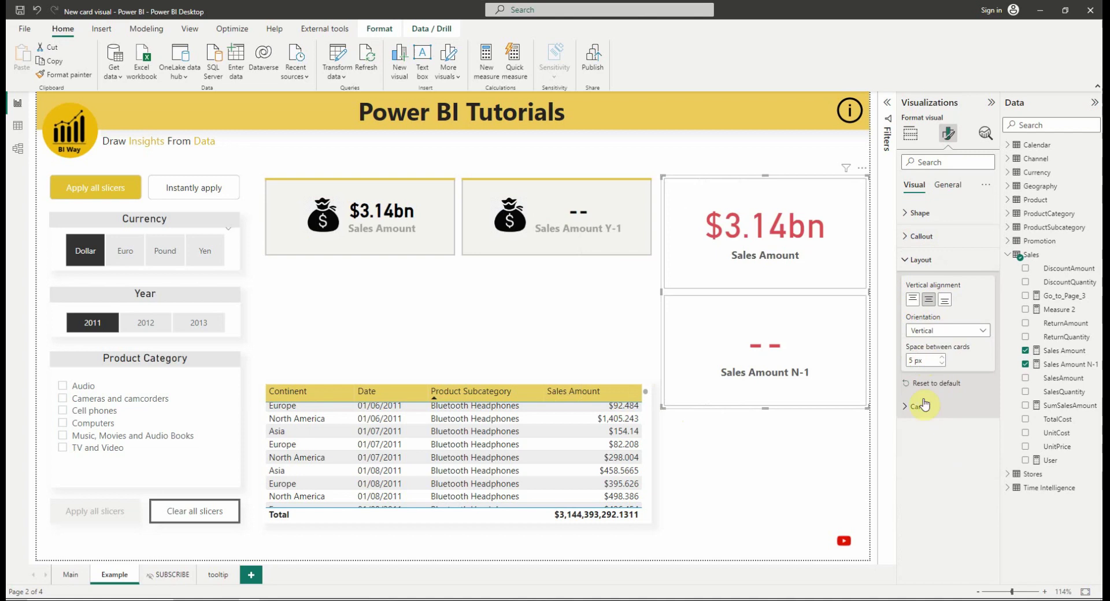
click(929, 261)
Step: In the Cards settings, keep the series on All and padding size at Normal
click(922, 284)
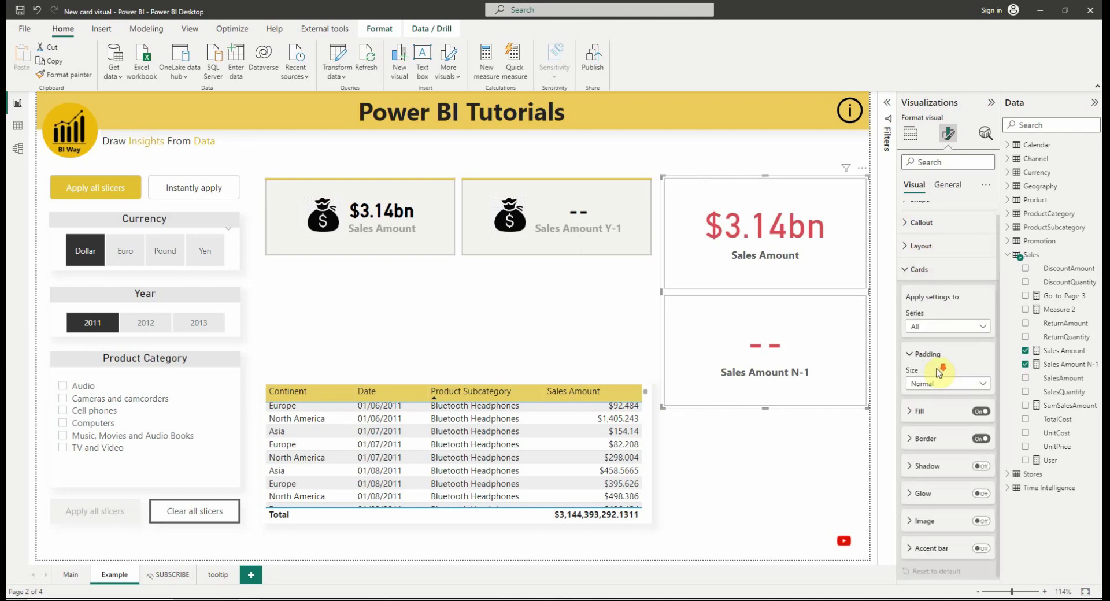
scroll(941, 393, down, 1)
click(930, 324)
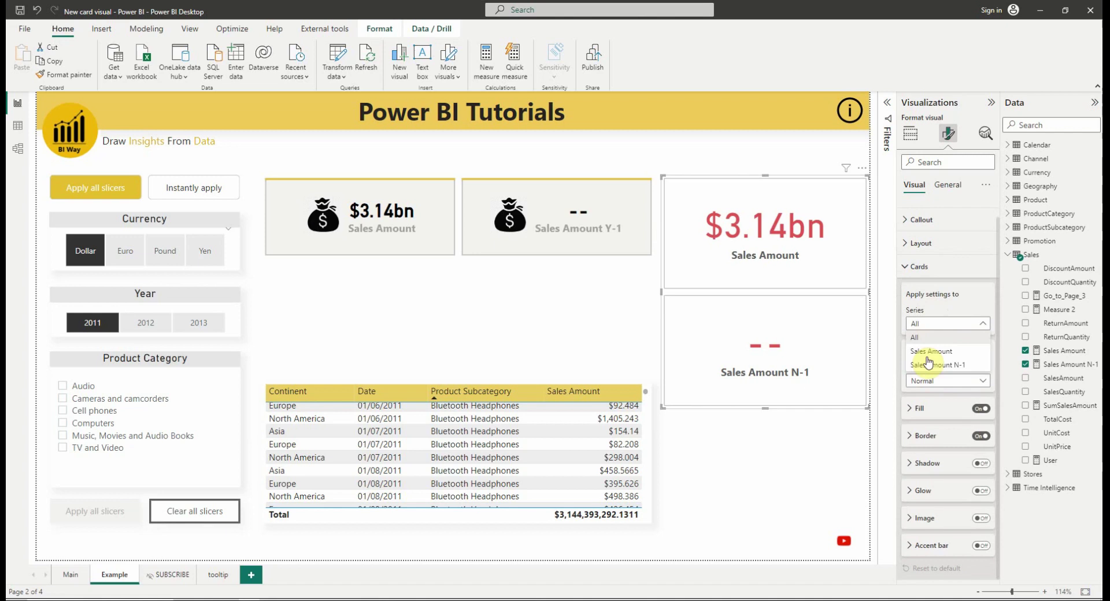
click(927, 325)
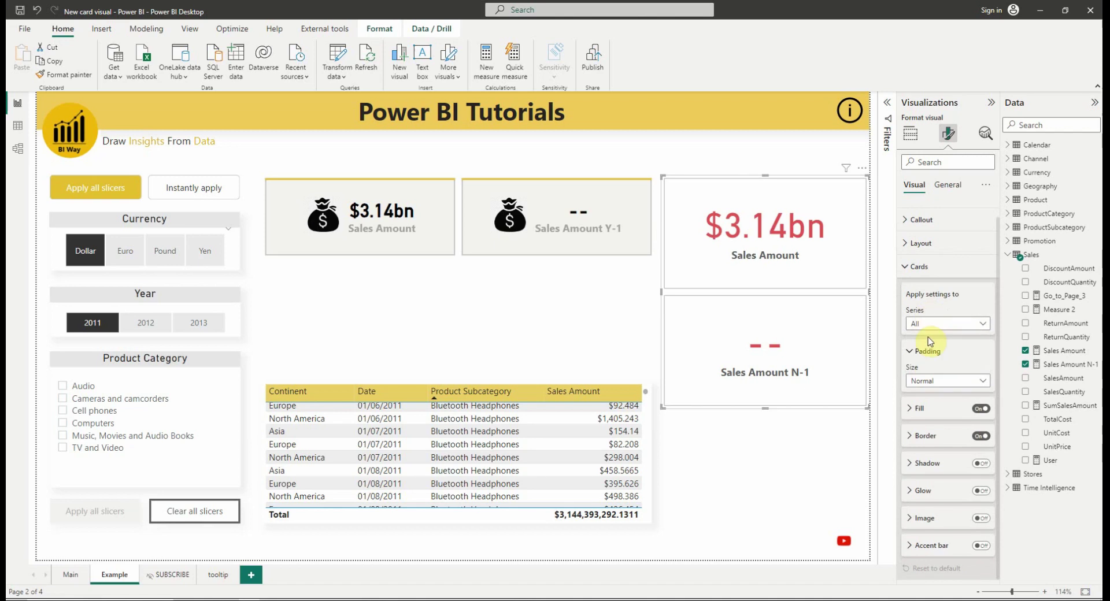
click(927, 382)
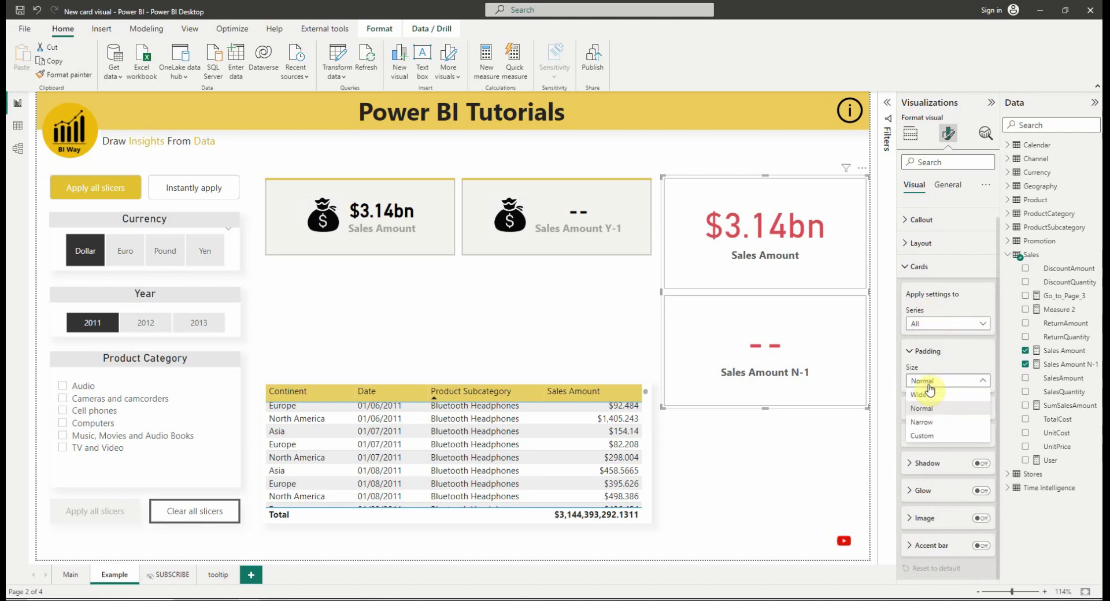
click(925, 408)
click(932, 391)
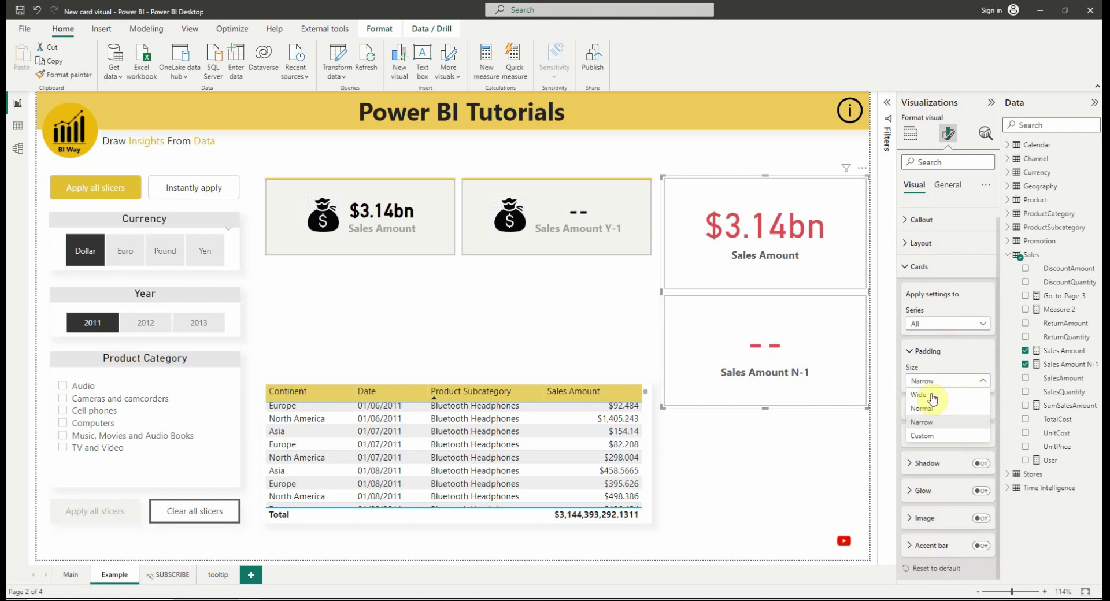
click(925, 409)
click(929, 351)
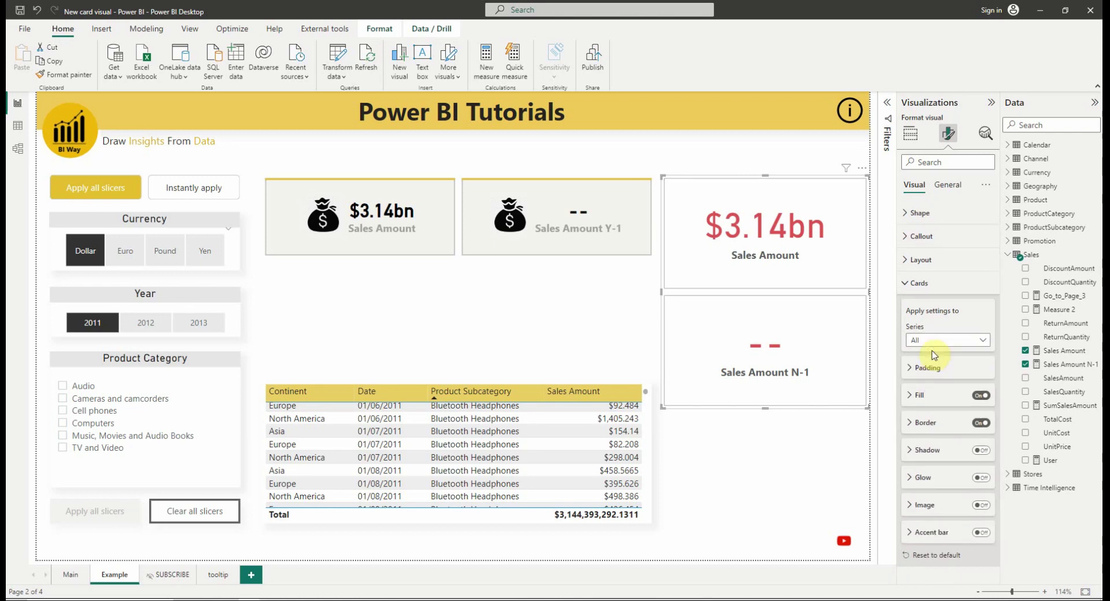
Step: Turn on card images with the image type kept as an uploaded Image
click(918, 396)
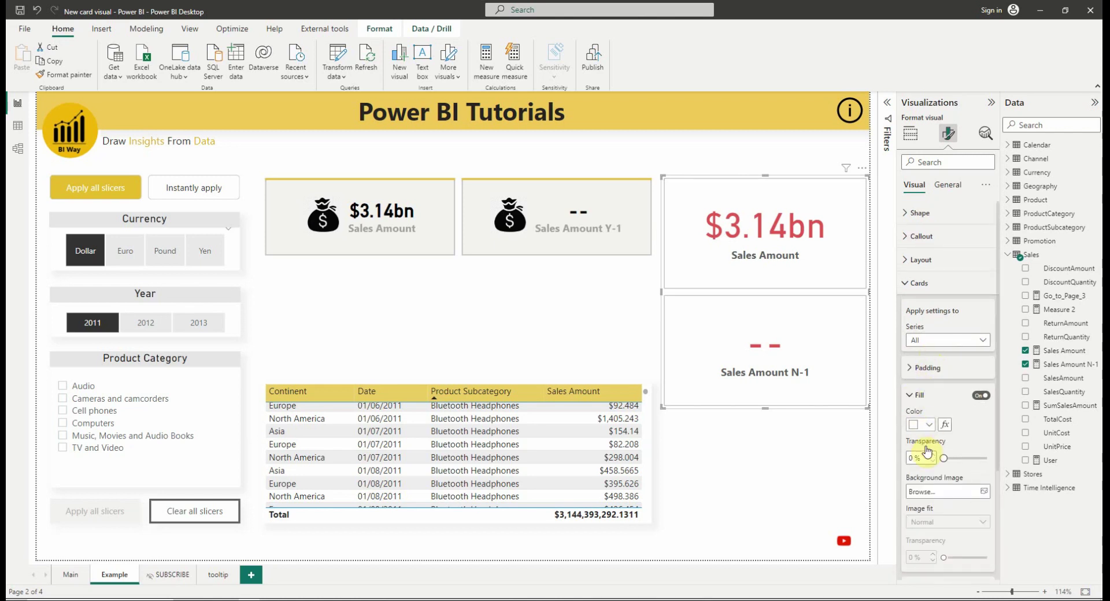
click(921, 396)
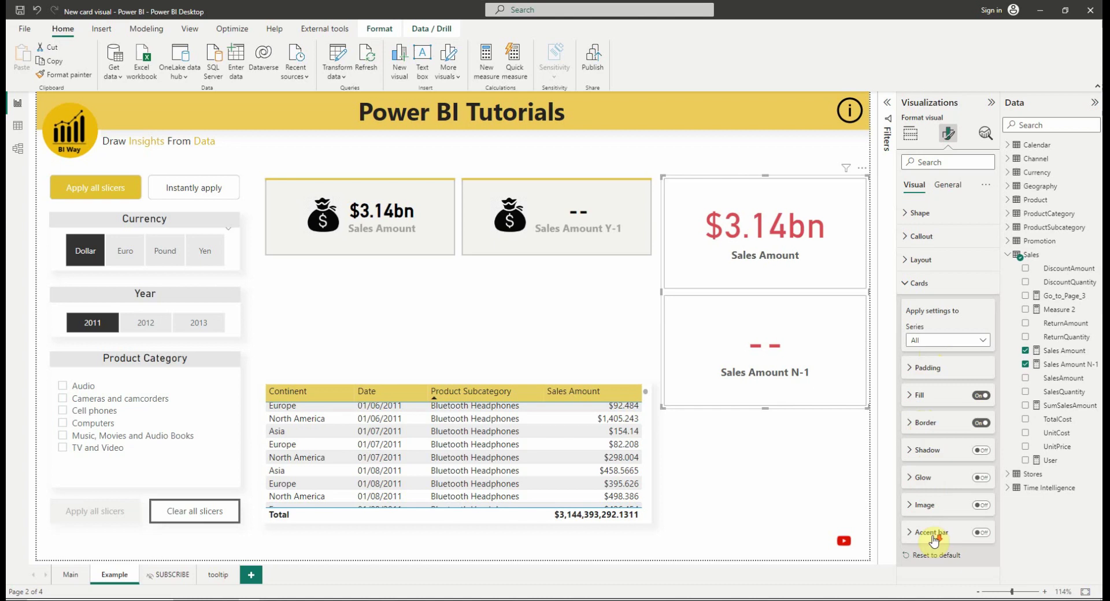
click(928, 505)
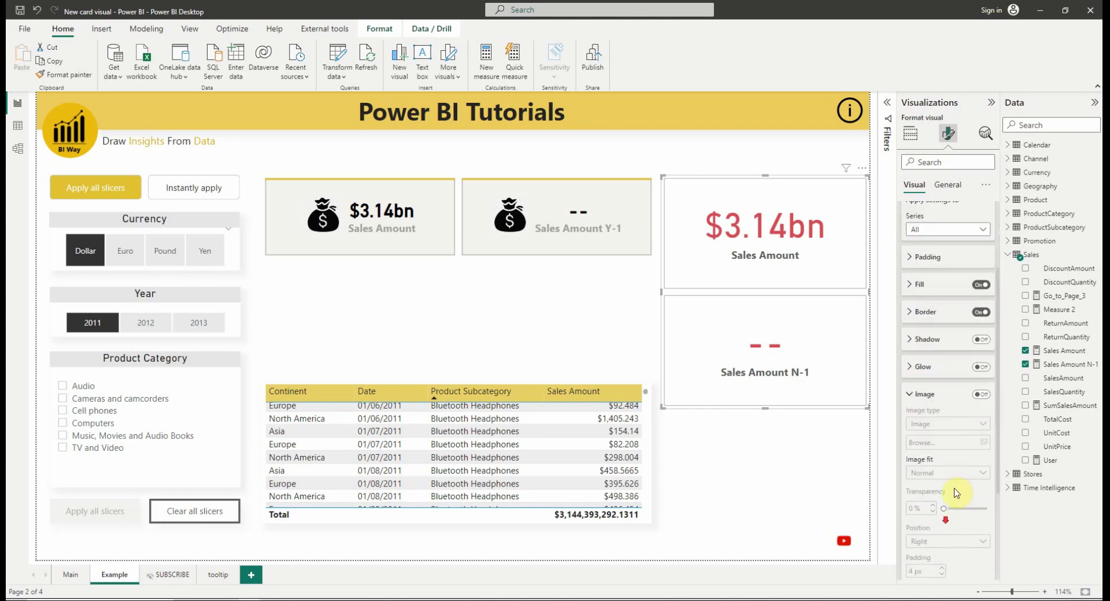
click(981, 393)
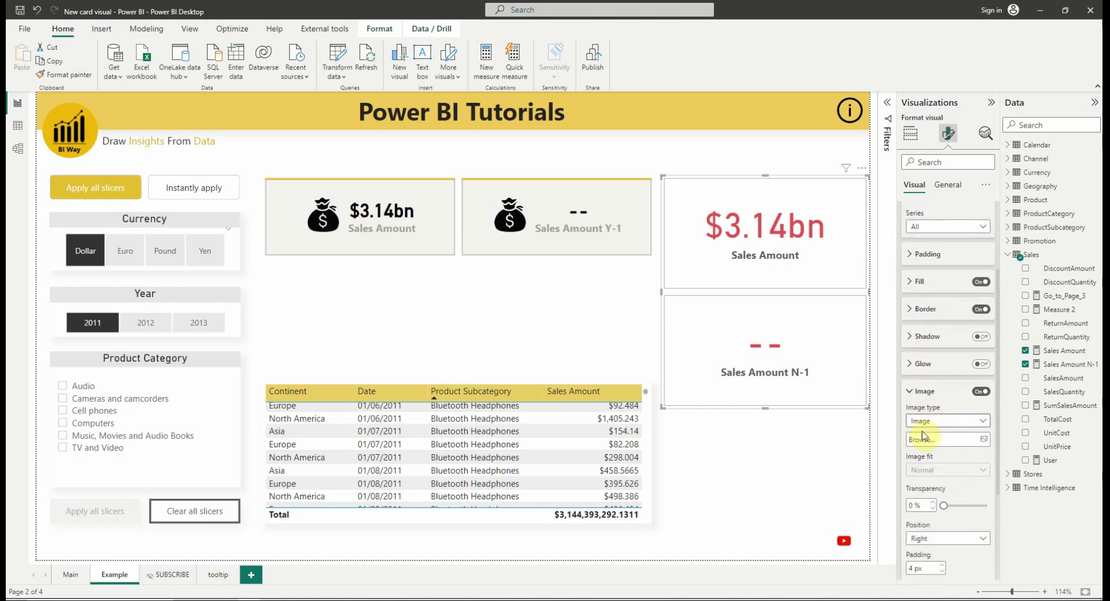
click(929, 423)
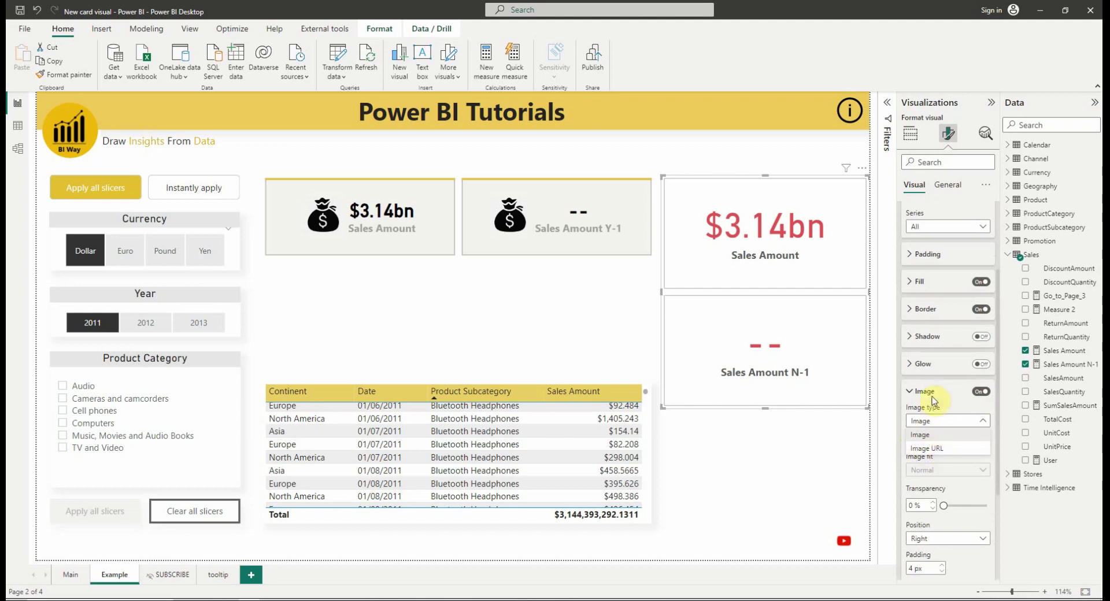
click(933, 435)
Step: Load money img.jpg as the icon image on both cards
click(950, 441)
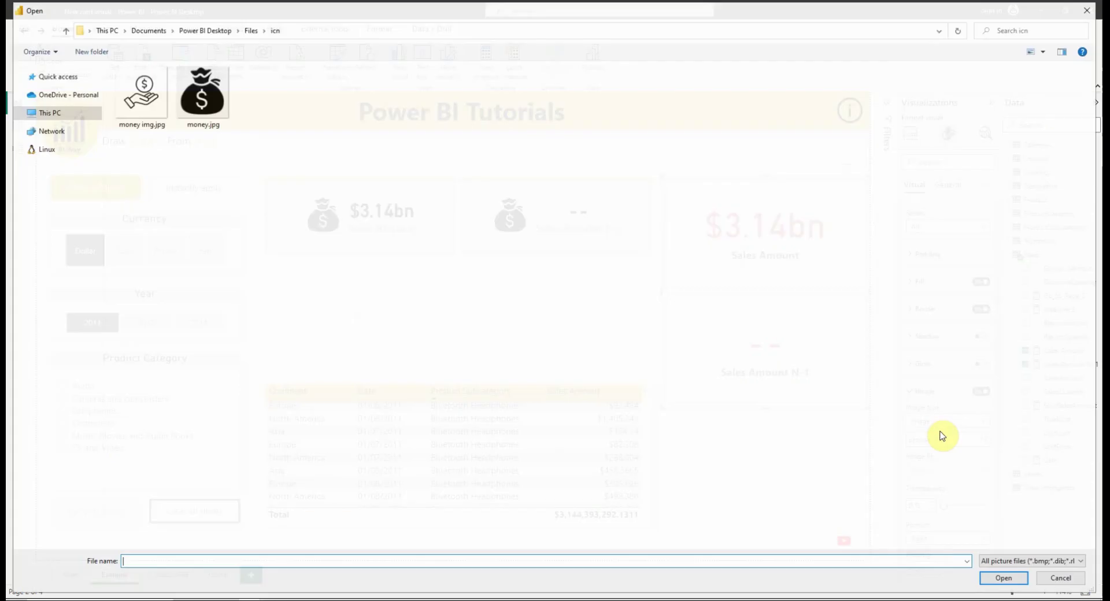
click(141, 114)
double_click(140, 114)
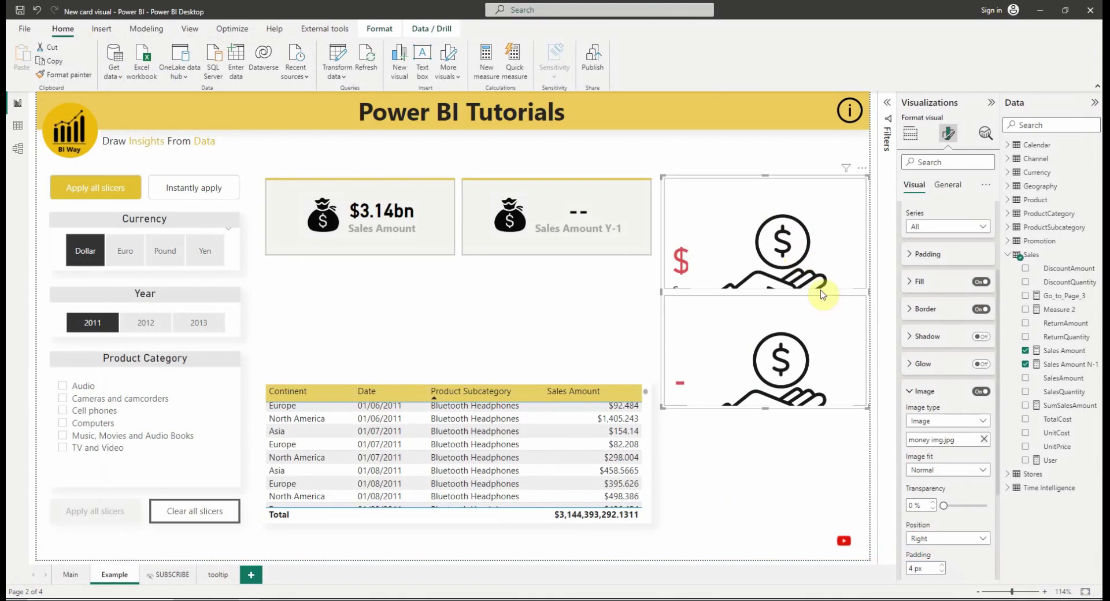
Step: Set the card icon's image fit to Fit after briefly trying Fill
click(954, 473)
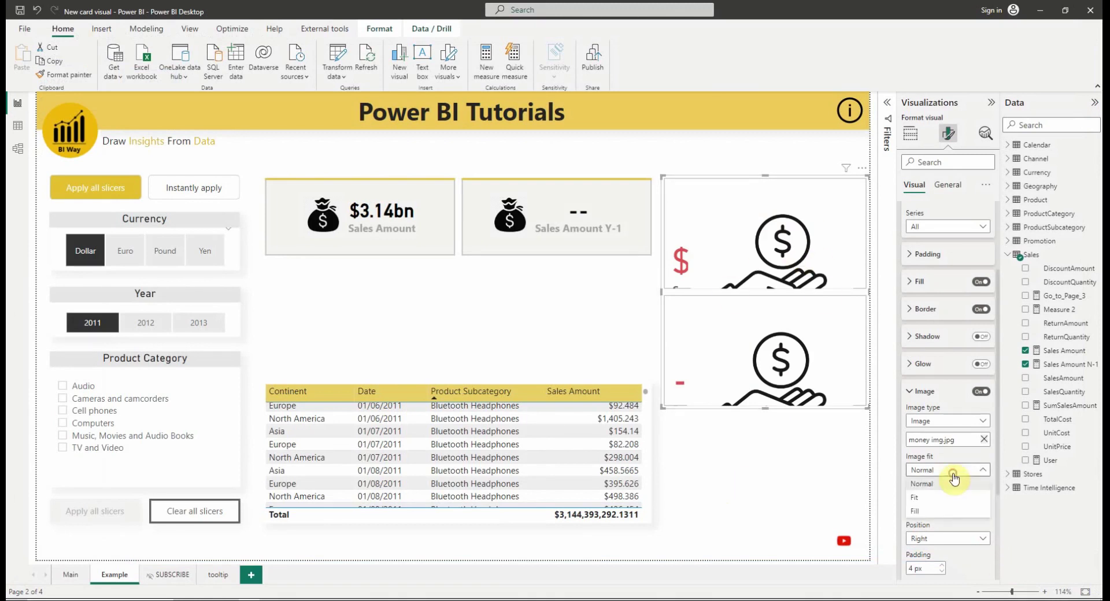
click(931, 498)
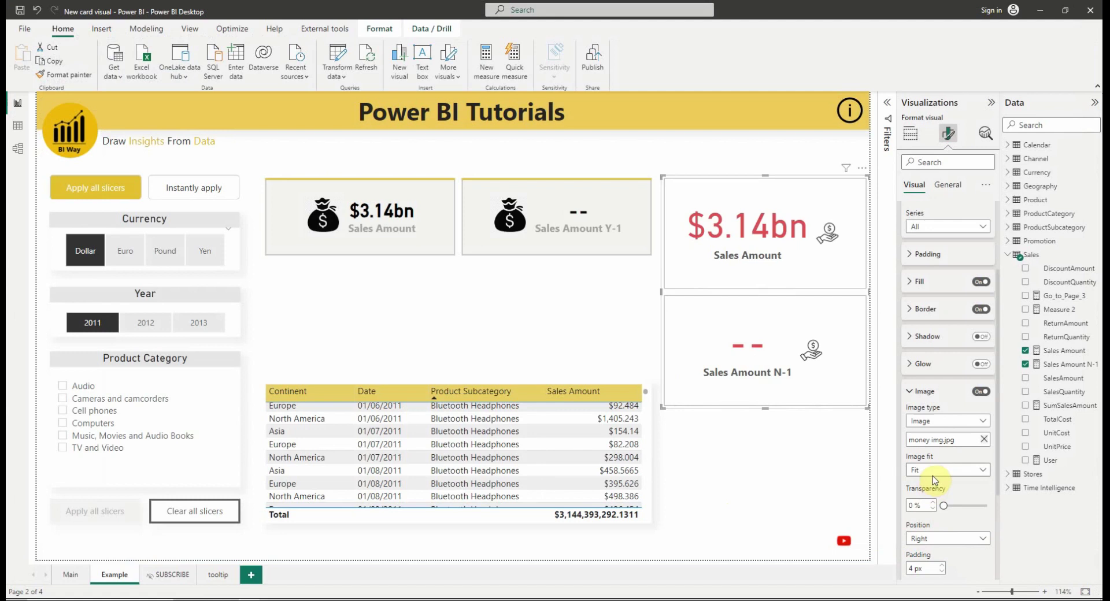
click(934, 480)
click(925, 516)
click(940, 469)
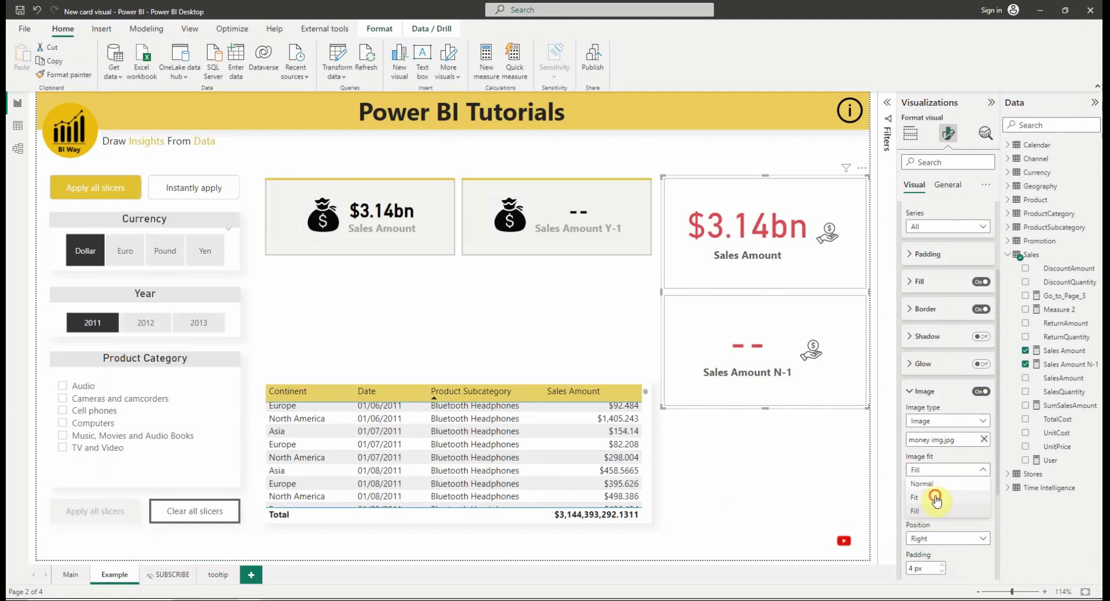
click(926, 499)
Step: Position the card icons to the left of the values after trying Below and Above
scroll(976, 491, down, 2)
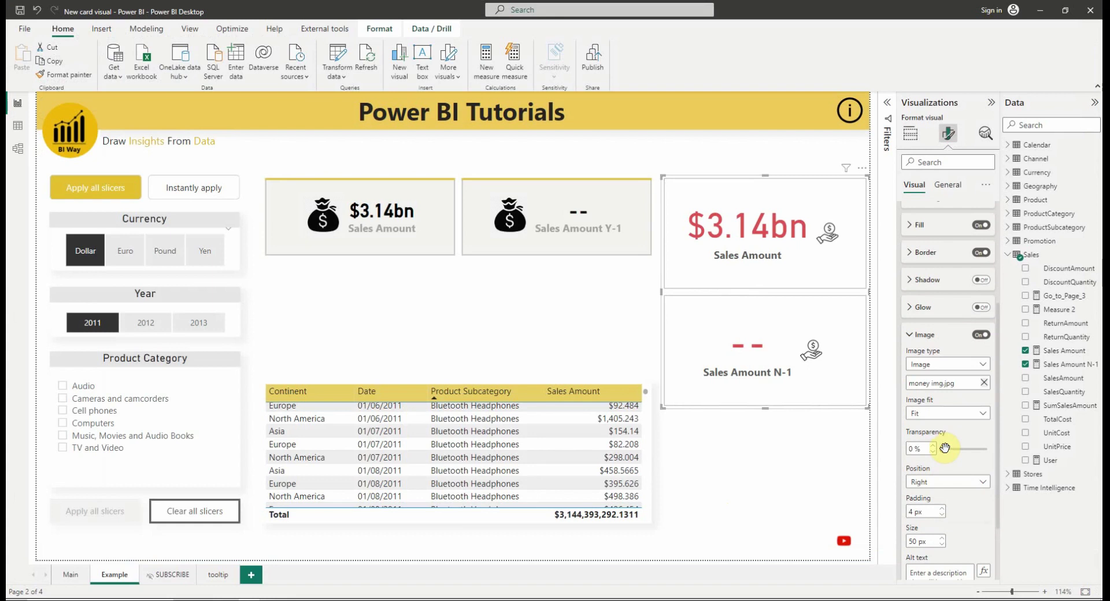
drag(944, 448, 958, 450)
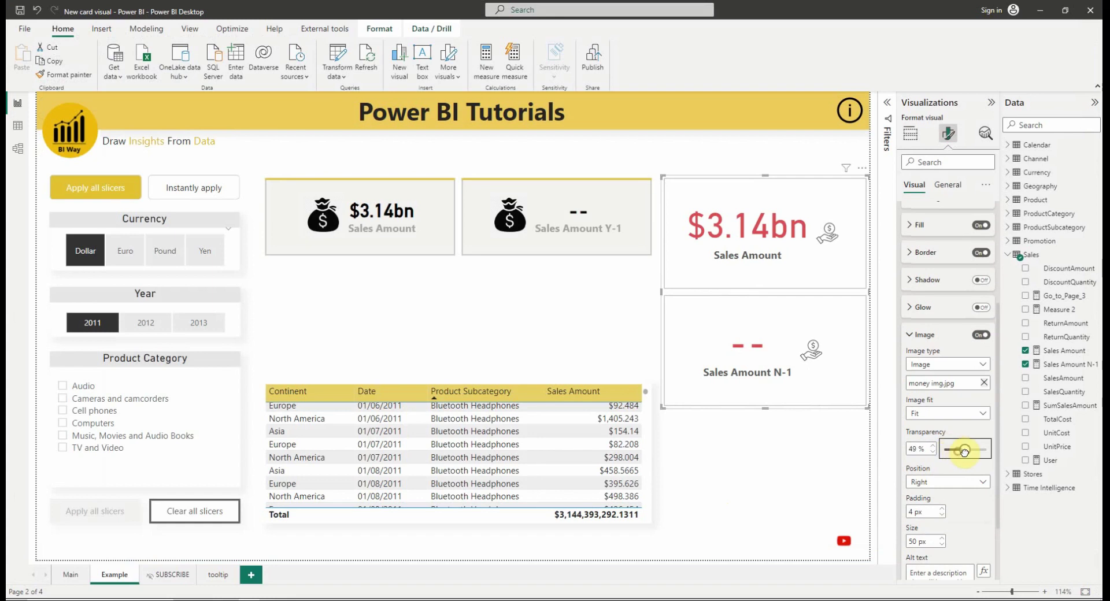
click(931, 484)
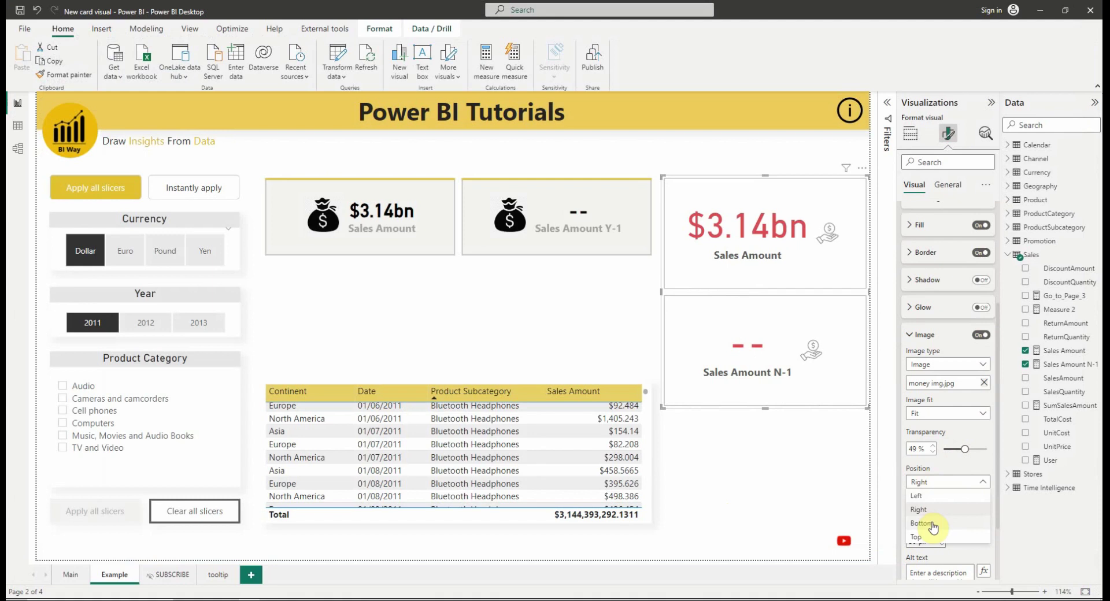
click(928, 496)
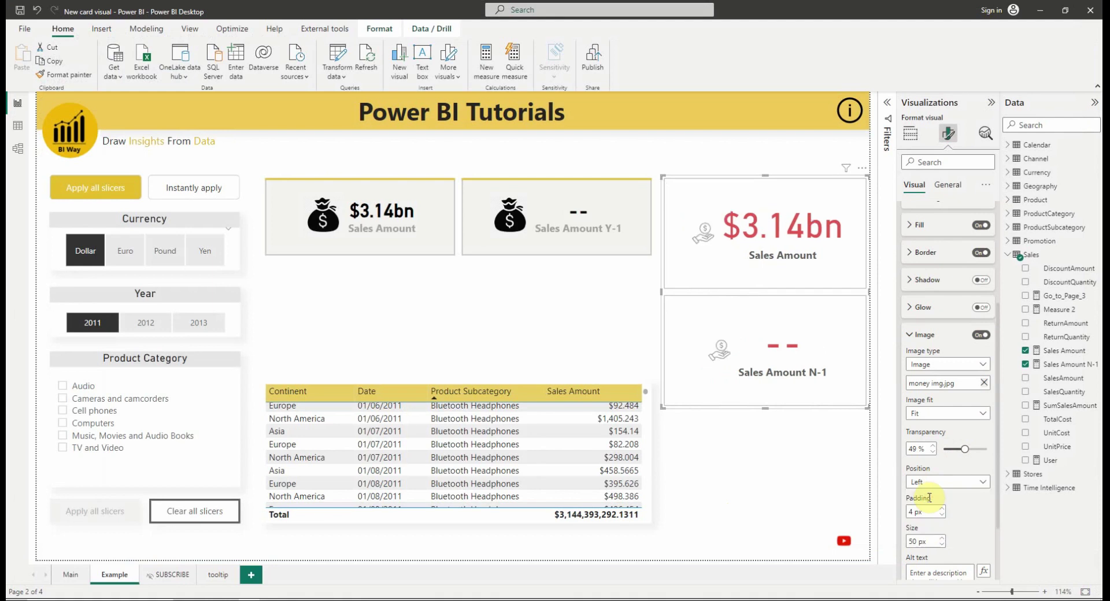
click(929, 483)
click(928, 524)
click(926, 483)
click(932, 538)
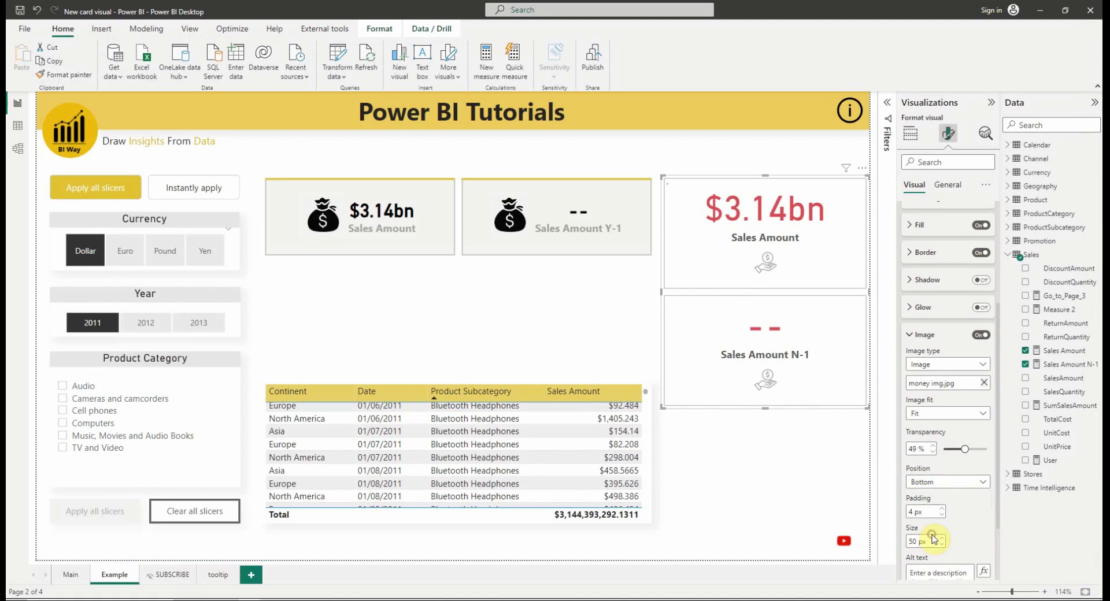
click(932, 483)
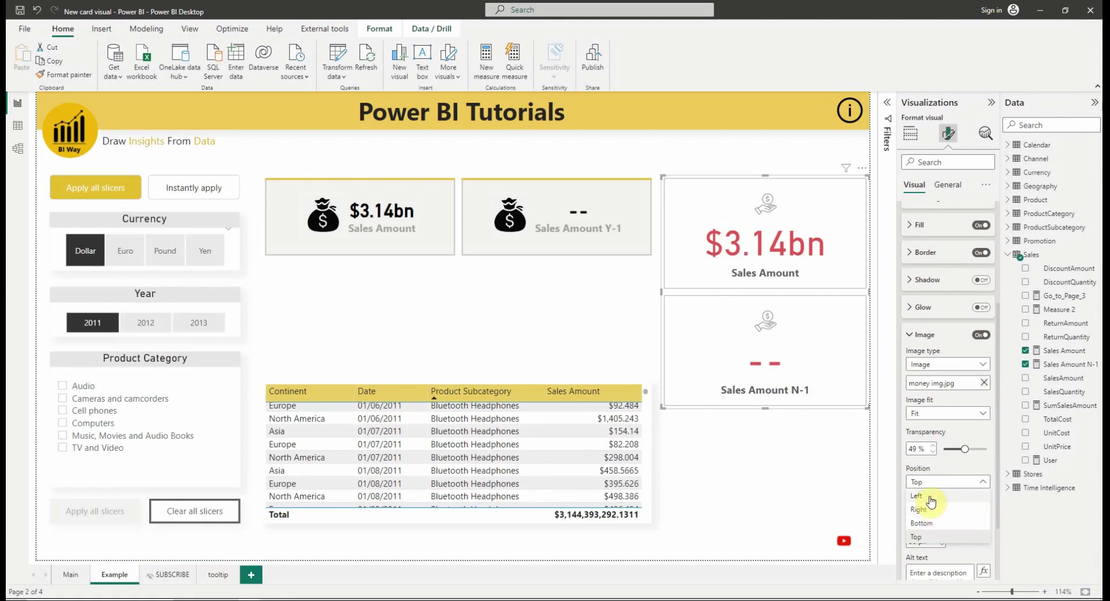
click(926, 496)
Step: Set the icon padding to 3 px and raise the icon size to 60 px
scroll(955, 519, down, 3)
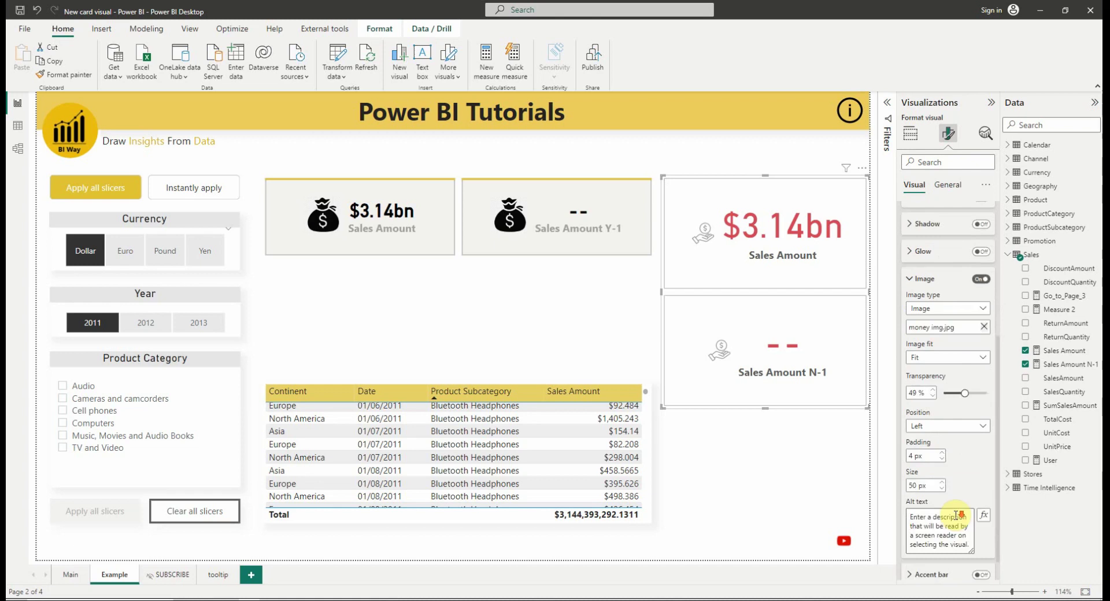
click(942, 430)
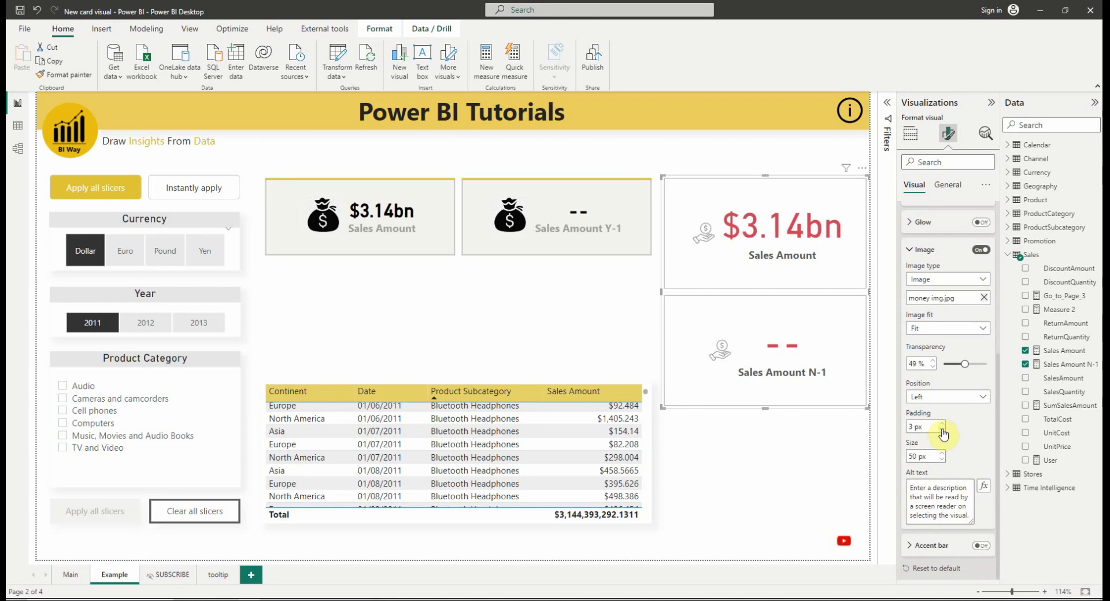
click(942, 454)
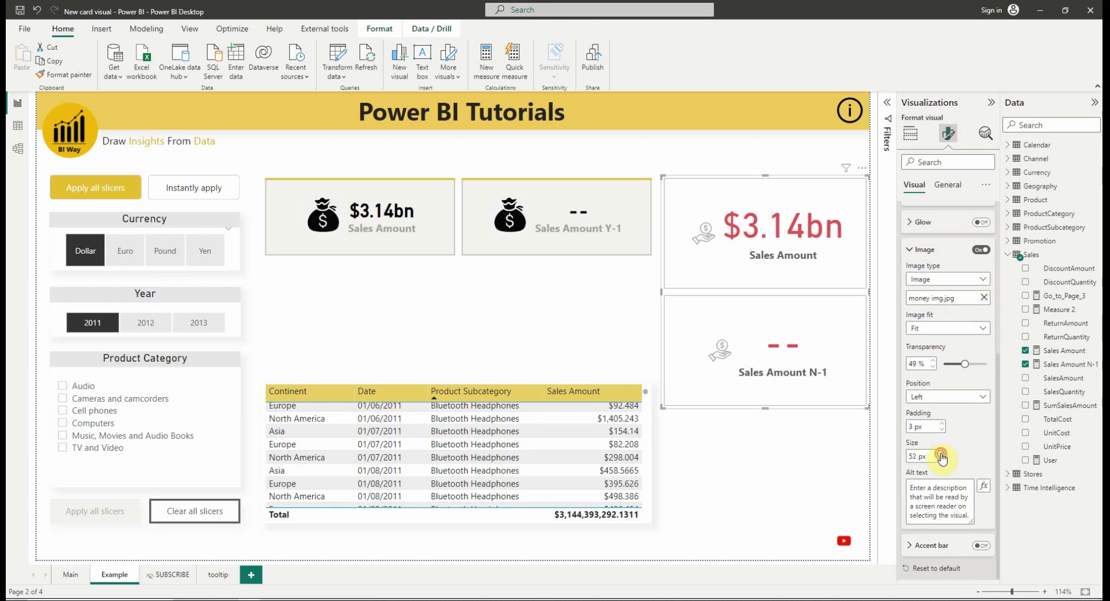
click(942, 455)
click(943, 454)
click(942, 454)
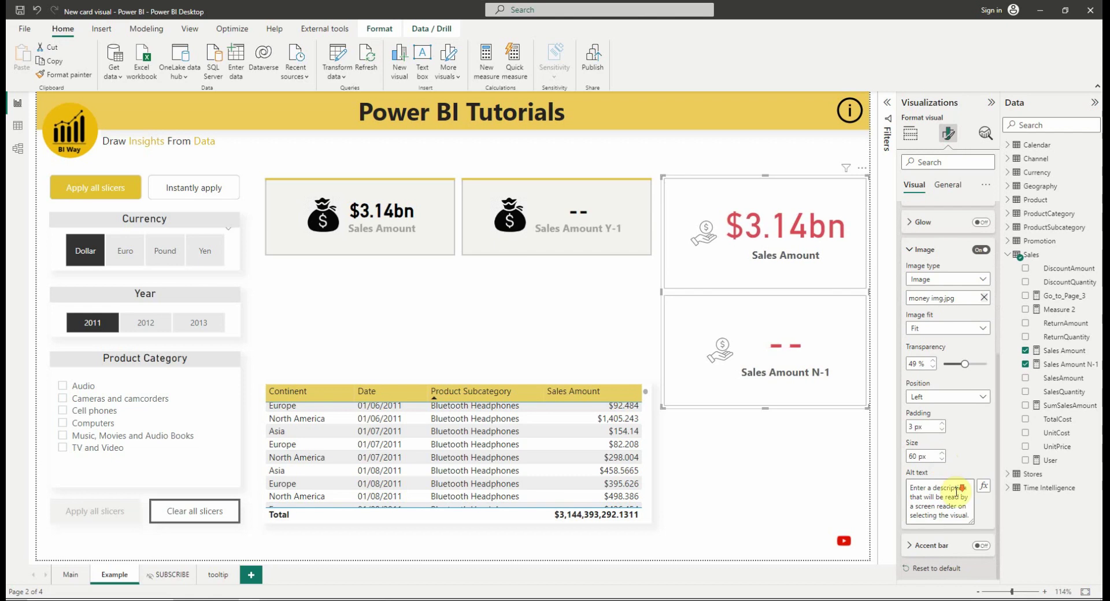
Step: Turn on yellow accent bars for both cards
click(925, 250)
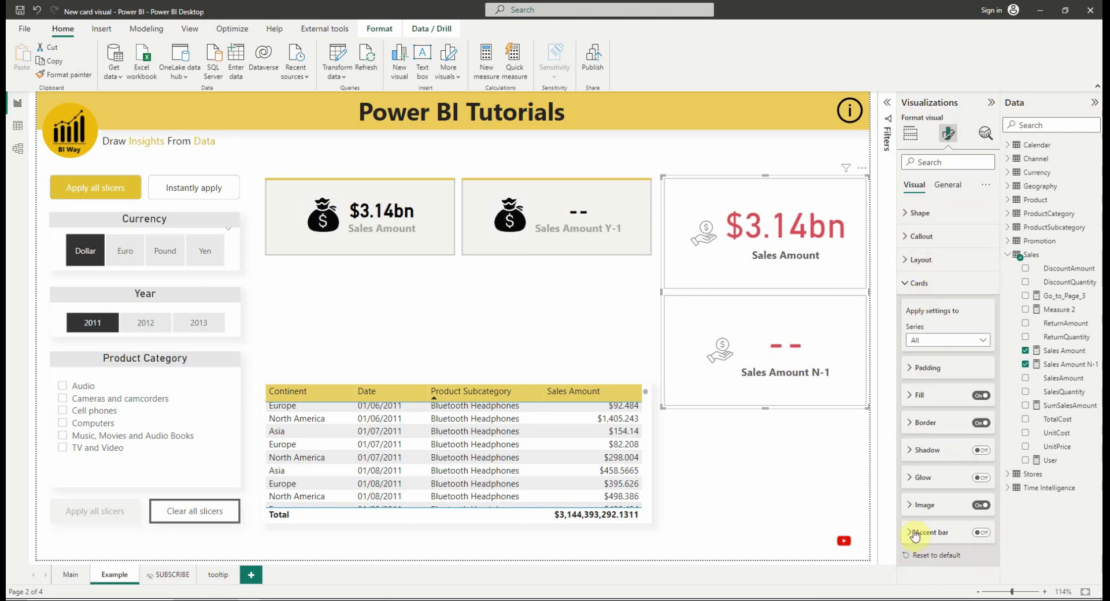
click(980, 534)
click(944, 533)
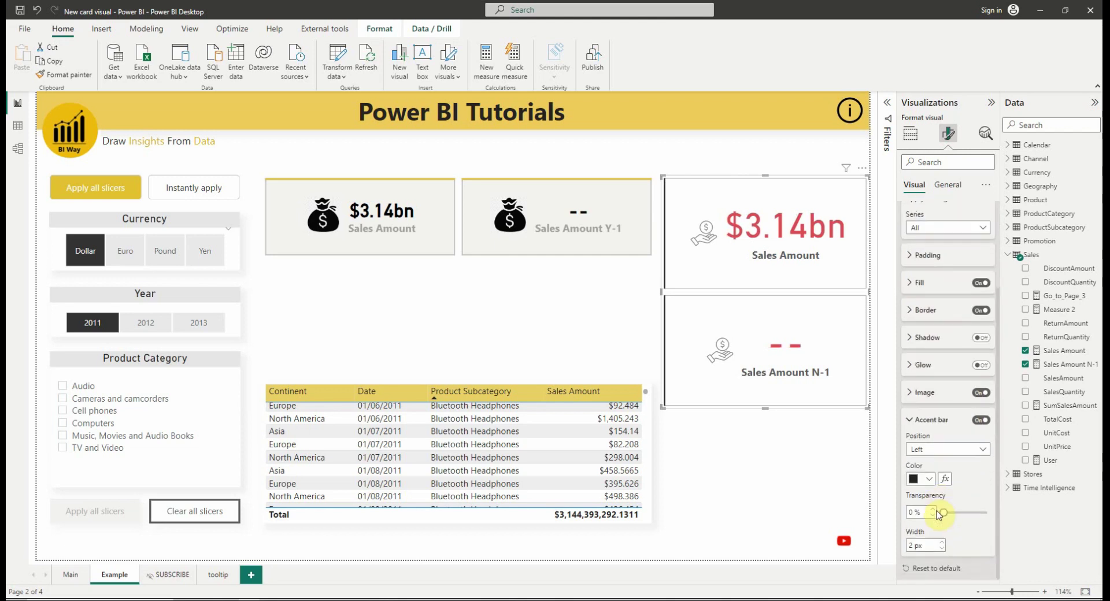
click(930, 480)
click(990, 429)
Step: Widen the accent bars to 4 px and adjust their transparency
click(941, 543)
click(942, 543)
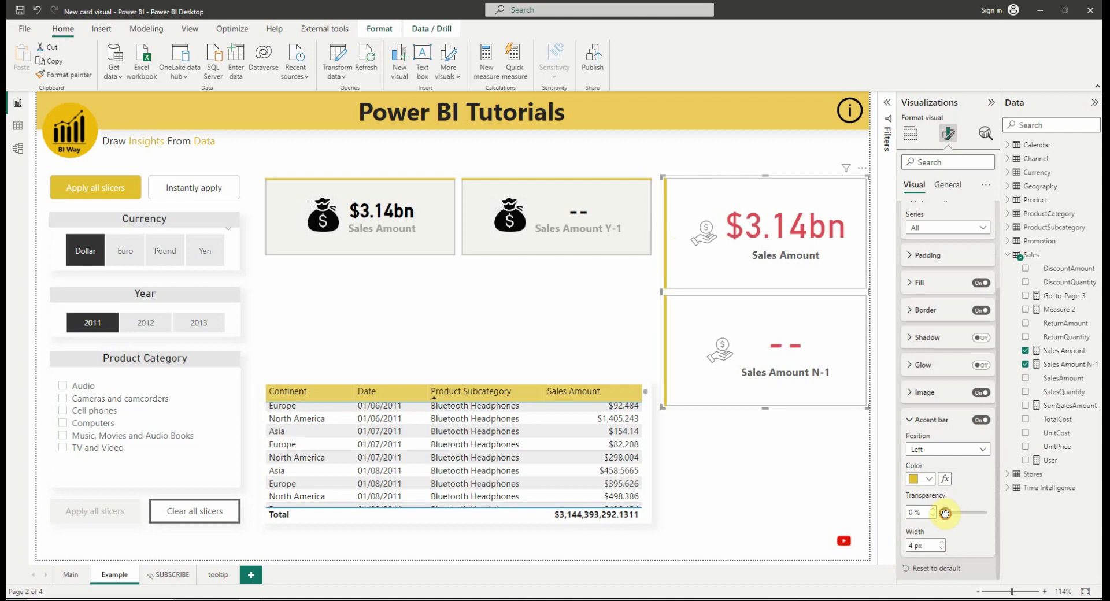
mouse_move(945, 514)
mouse_down()
mouse_move(970, 515)
mouse_move(937, 514)
mouse_up()
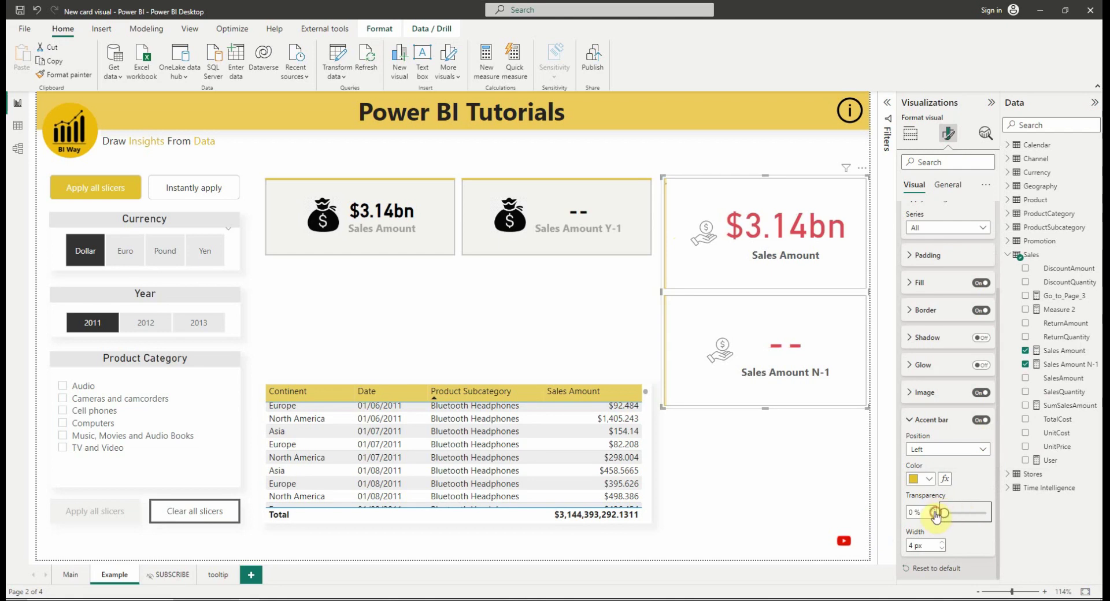
click(924, 421)
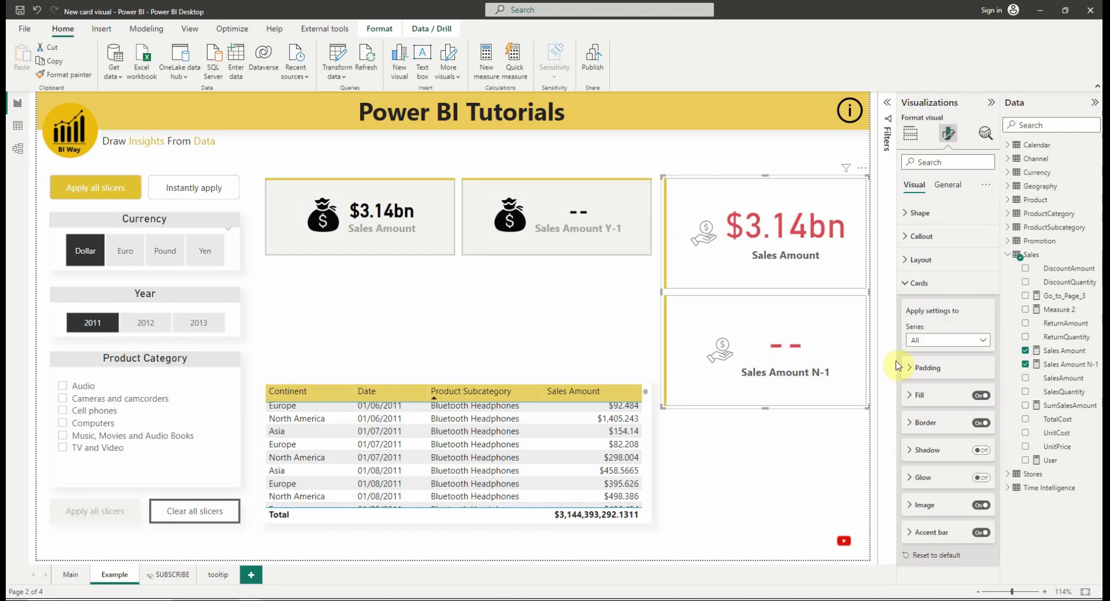
Step: Preview the card's report-page tooltip, view the tooltip page, then return to Example
click(913, 281)
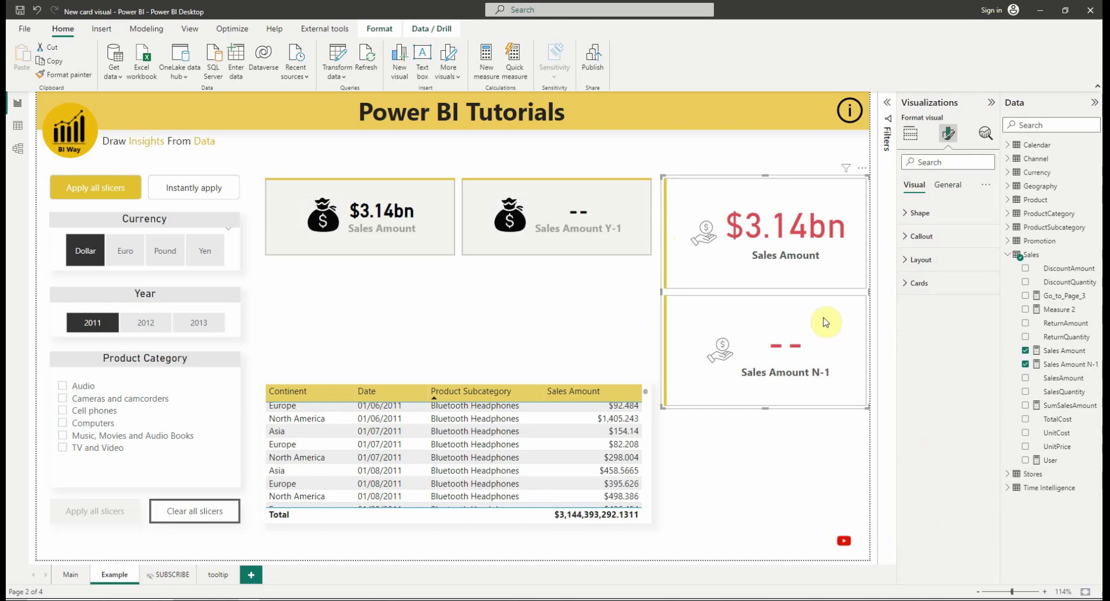
click(387, 289)
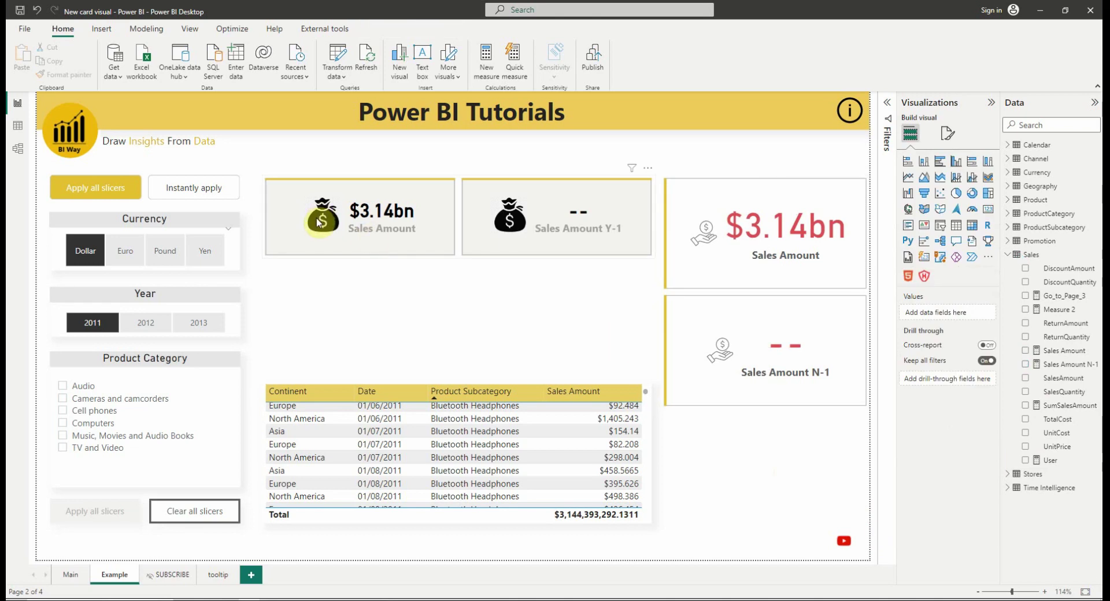
mouse_move(318, 222)
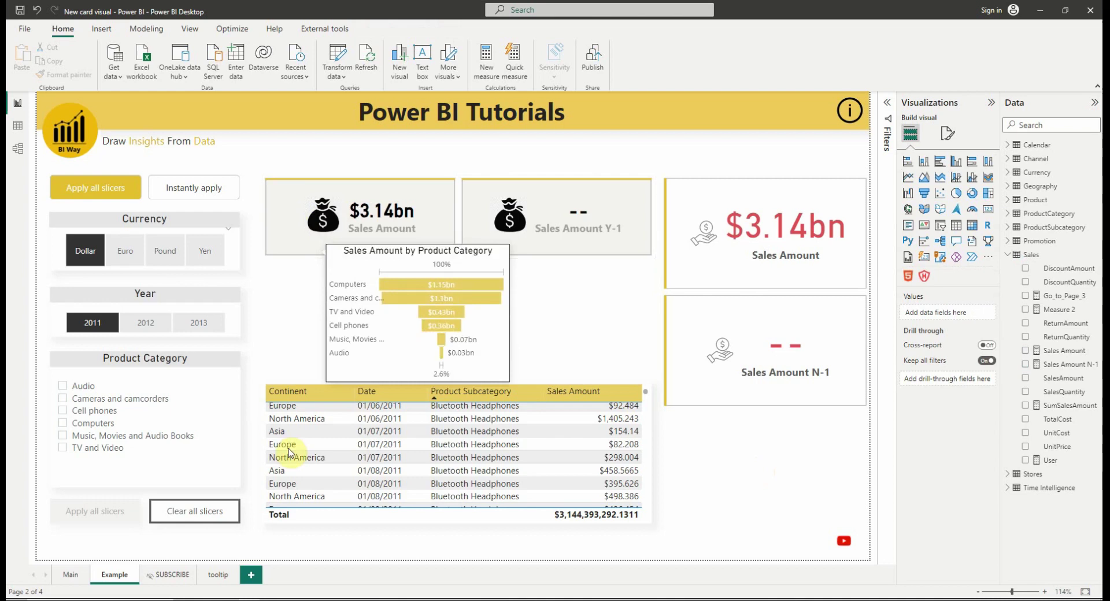
click(221, 574)
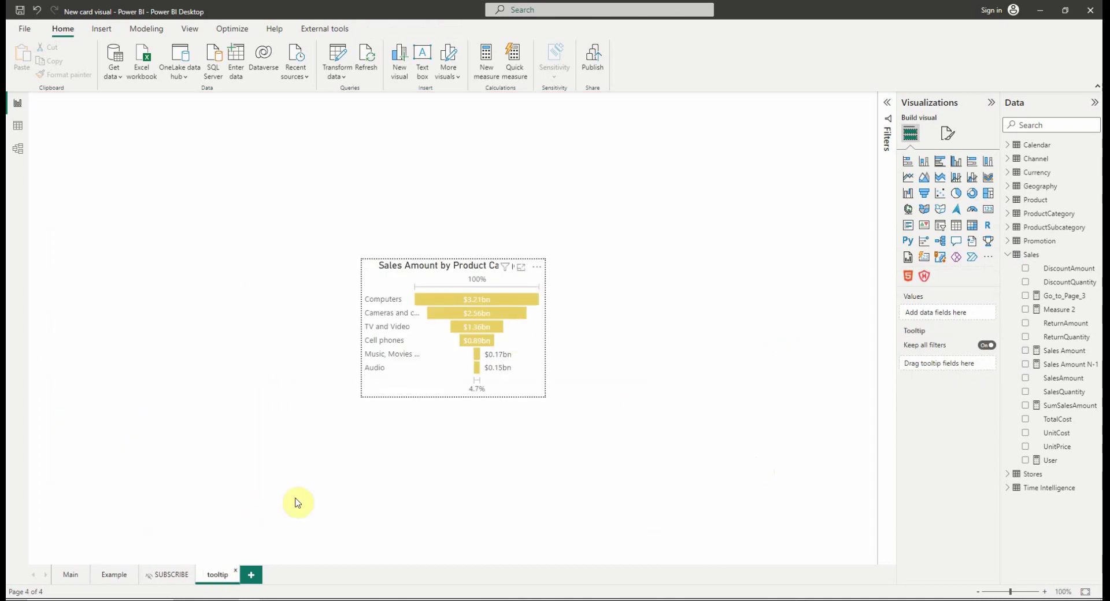
click(107, 576)
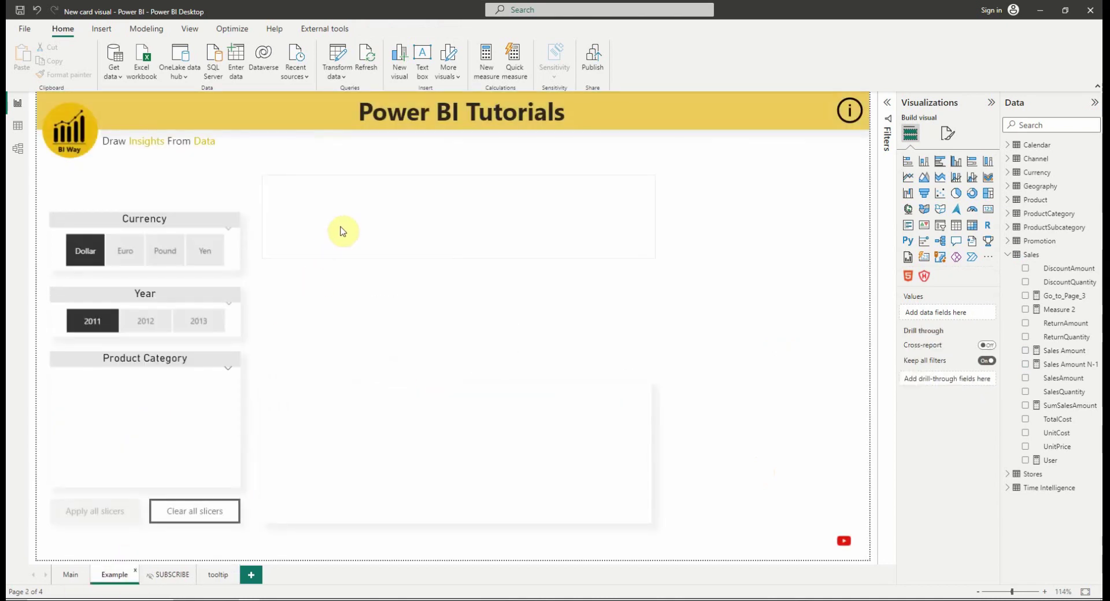
Step: Check the money-bag card's General > Tooltips settings, then show the SUBSCRIBE page
click(458, 238)
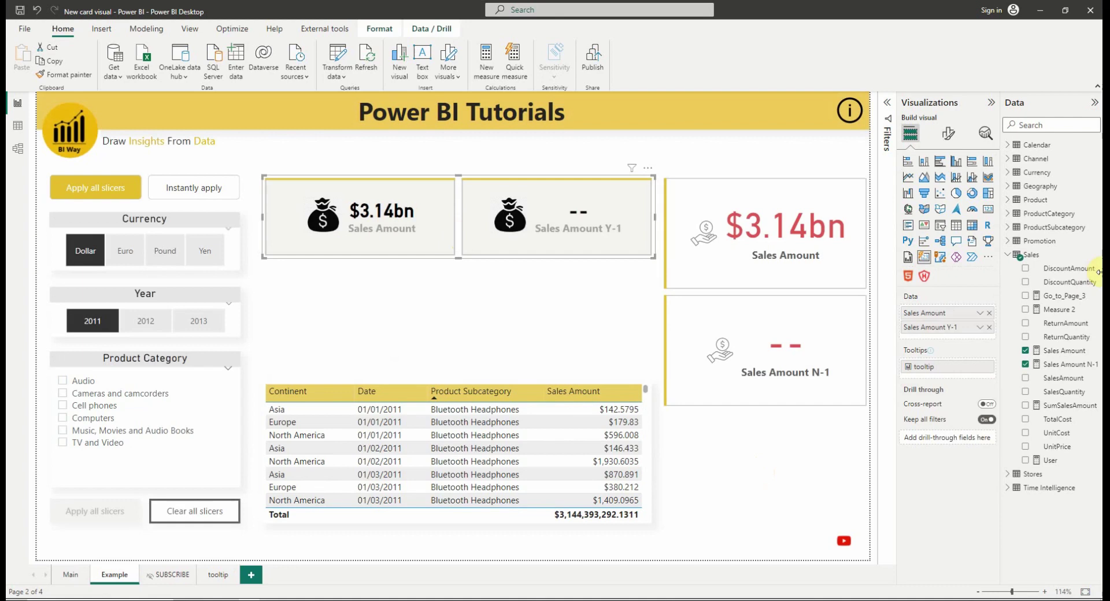
click(948, 133)
click(948, 185)
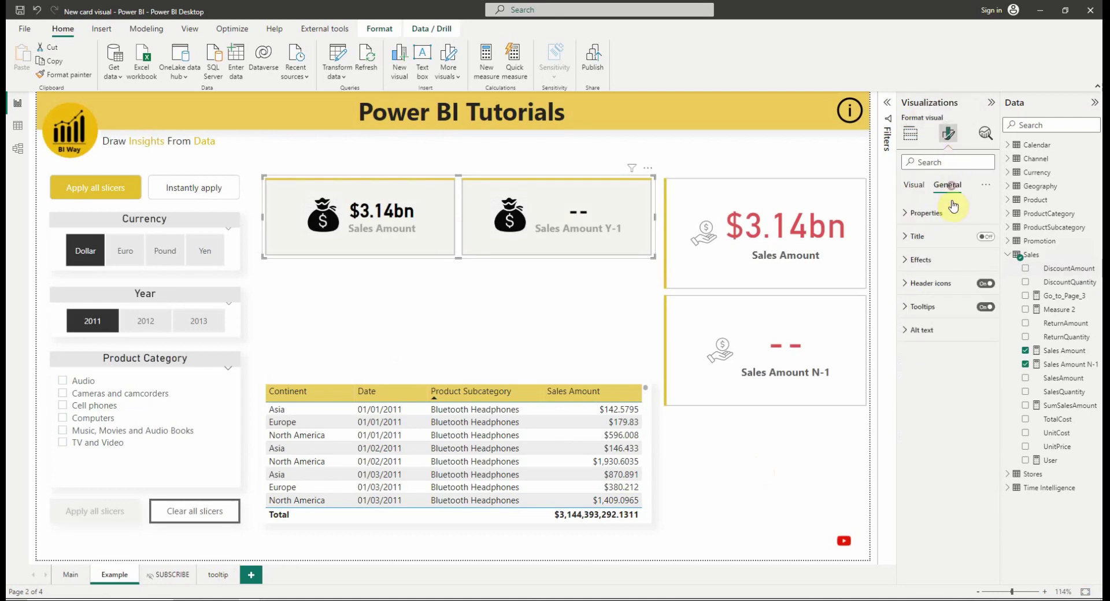
click(931, 312)
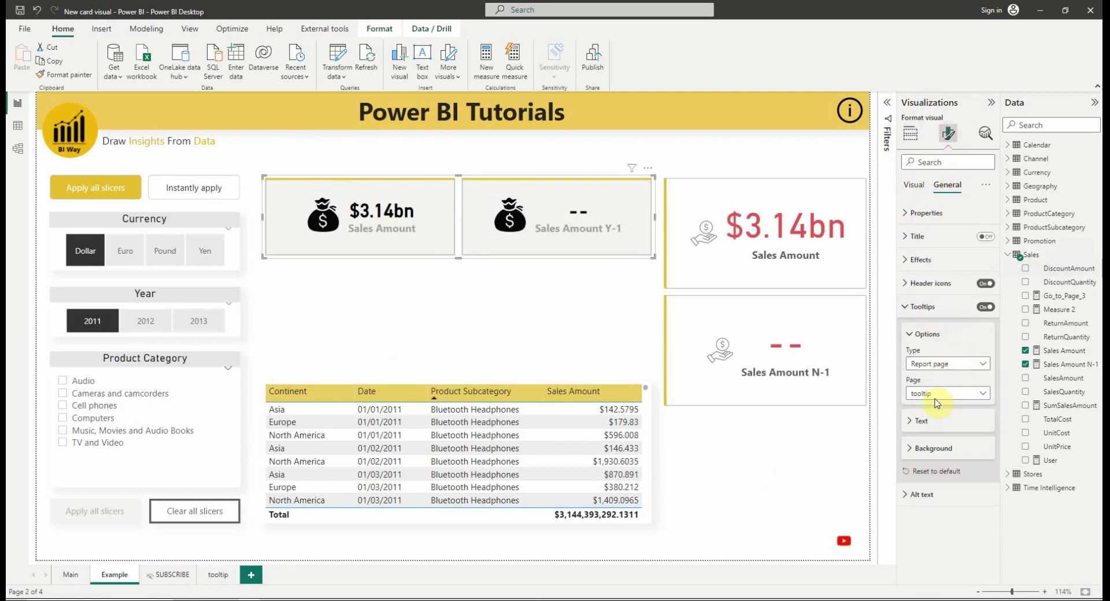
click(912, 307)
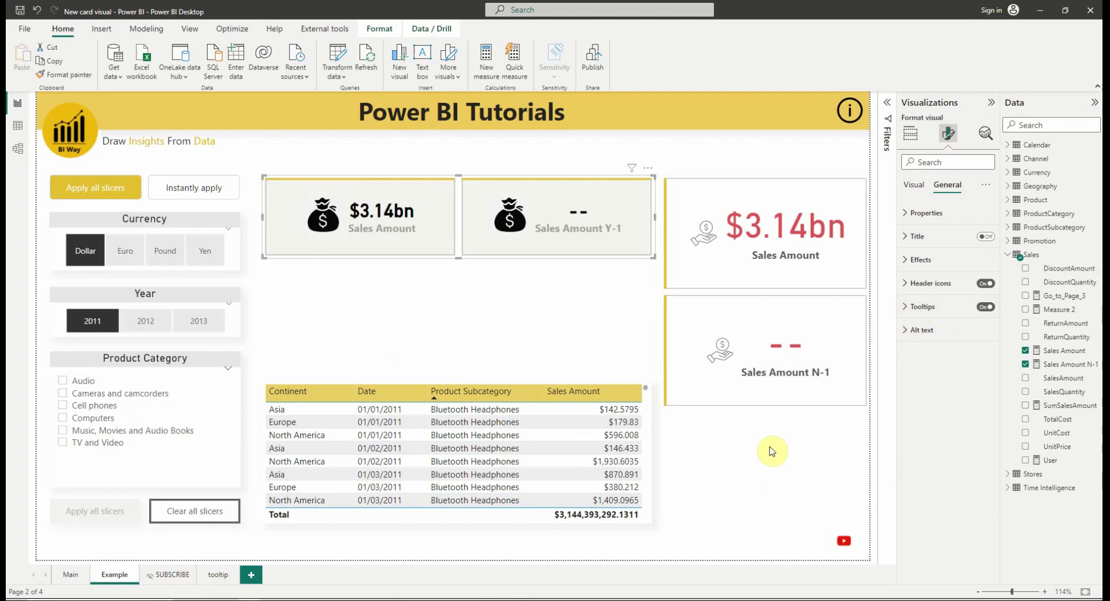
click(172, 574)
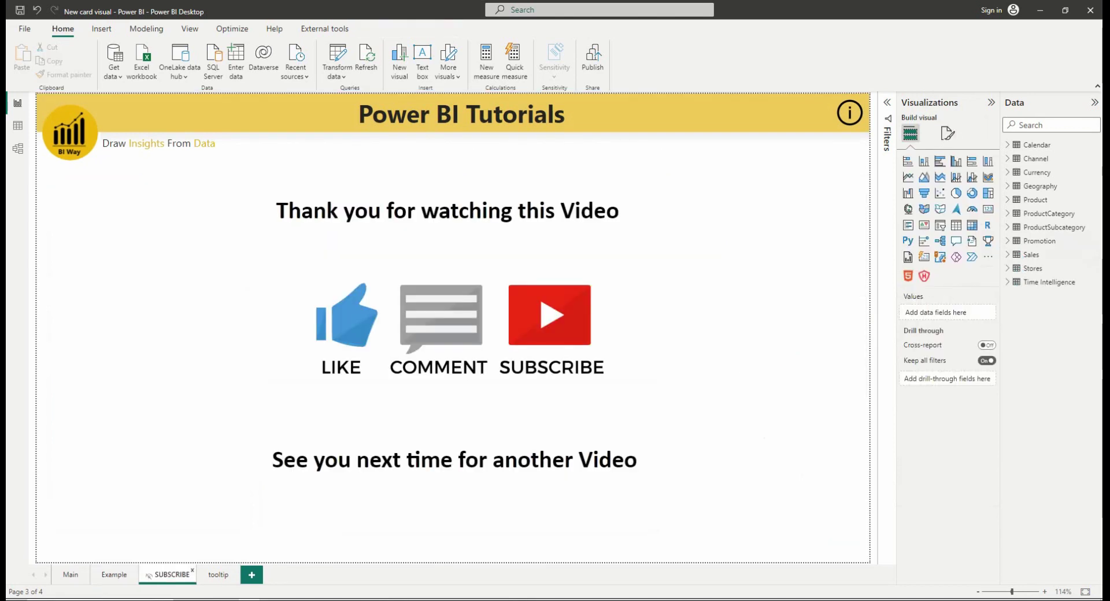